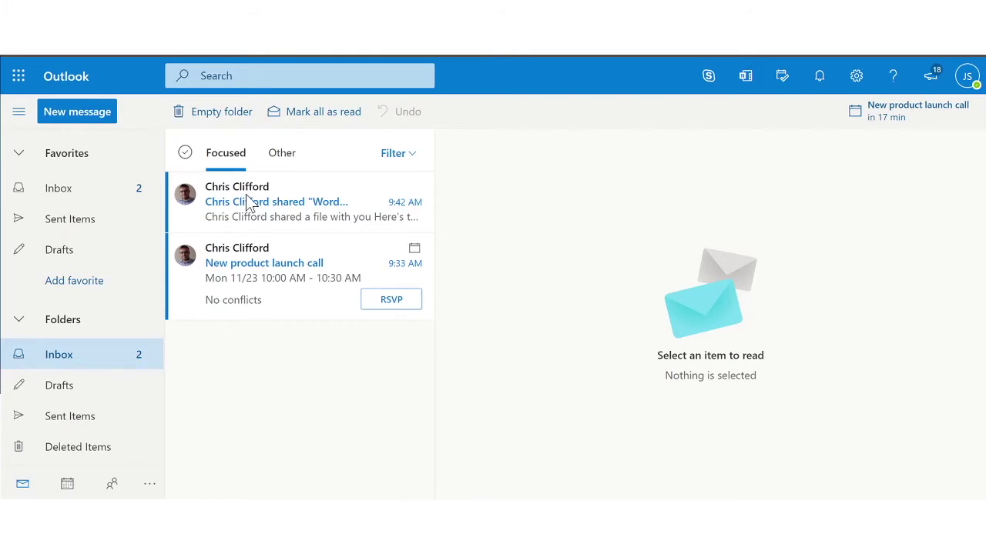
# Step: Open the e-mail about the shared Word document and examine the document's comments
pyautogui.click(310, 208)
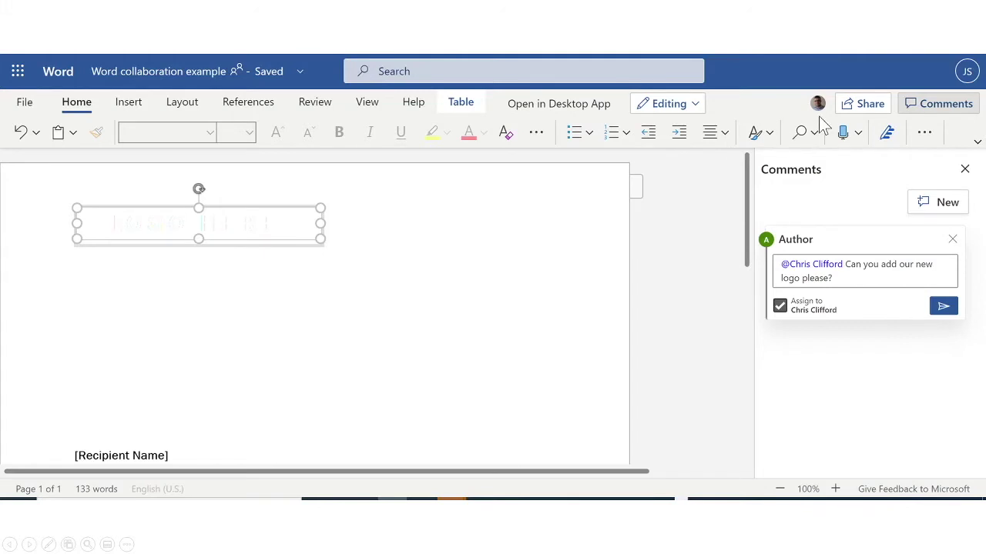
pyautogui.click(909, 107)
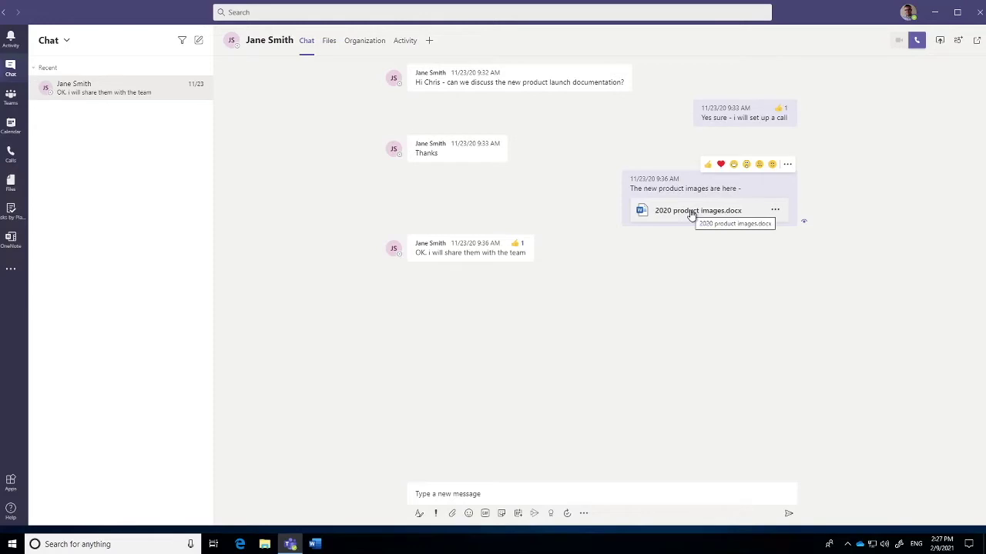
# Step: Switch to Teams, view the files shared in the open chat, and return to the conversation
pyautogui.click(330, 42)
pyautogui.click(338, 130)
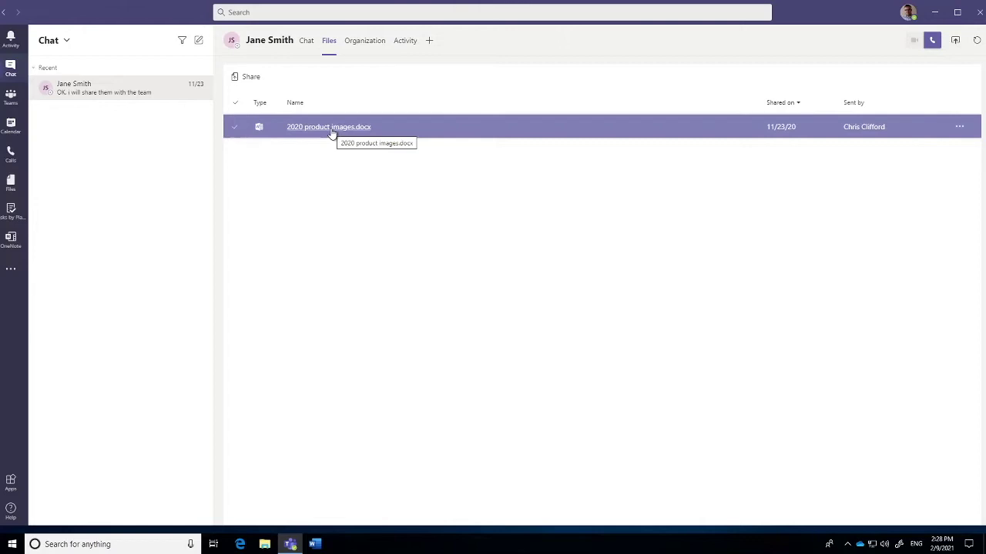
pyautogui.click(307, 40)
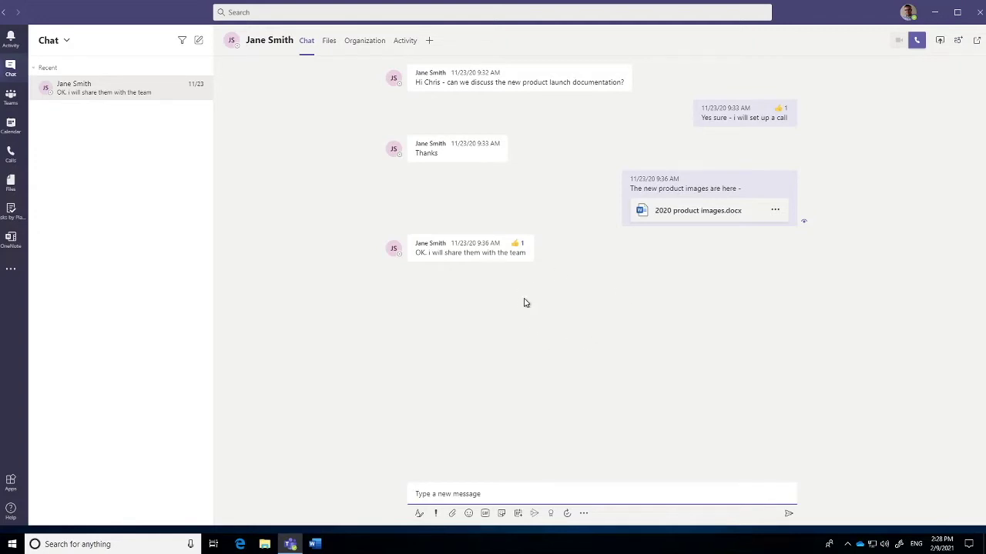
# Step: Open the calendar and examine the current work week from the morning hours onward
pyautogui.click(10, 127)
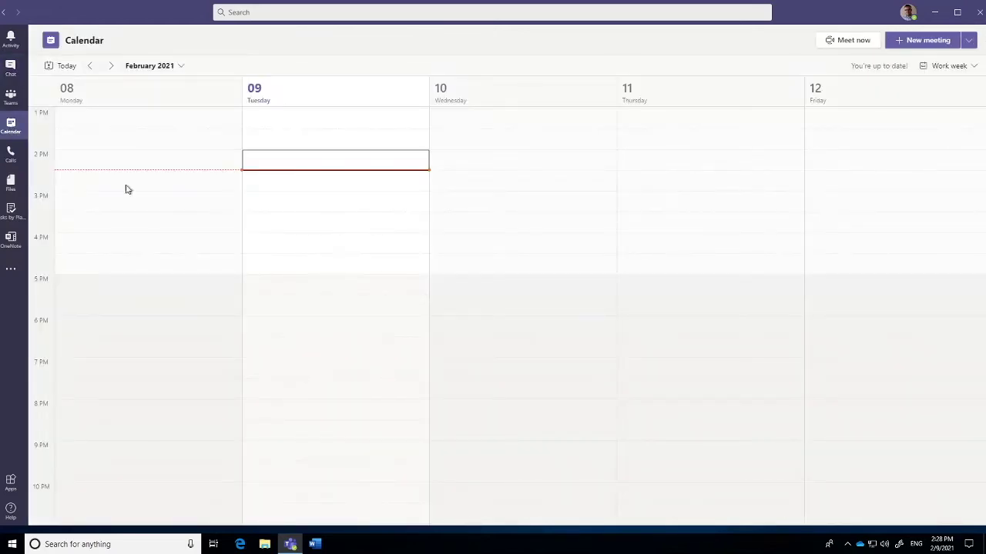
pyautogui.scroll(3, 344, 344)
pyautogui.scroll(2, 344, 343)
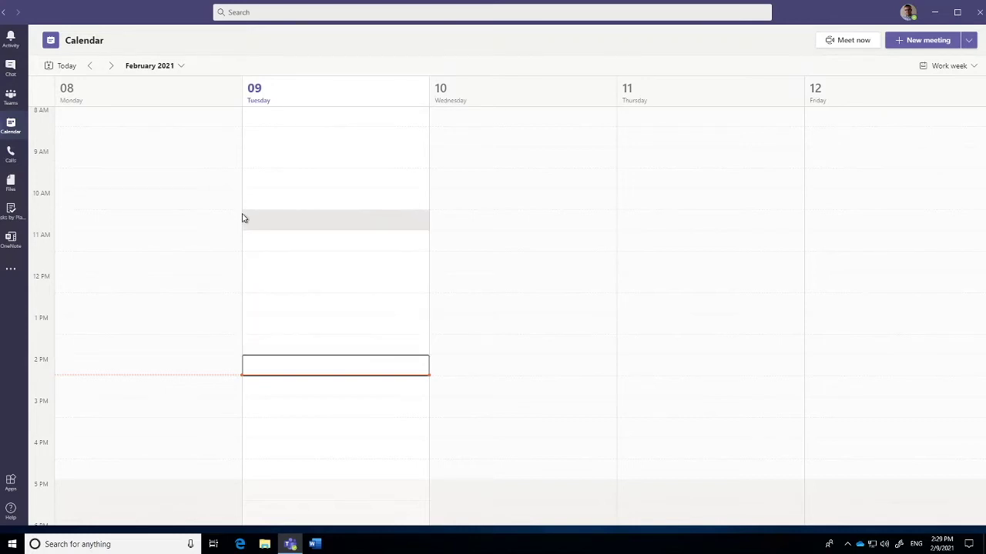
# Step: View the fields of a blank new meeting and return to the calendar without saving it
pyautogui.click(923, 45)
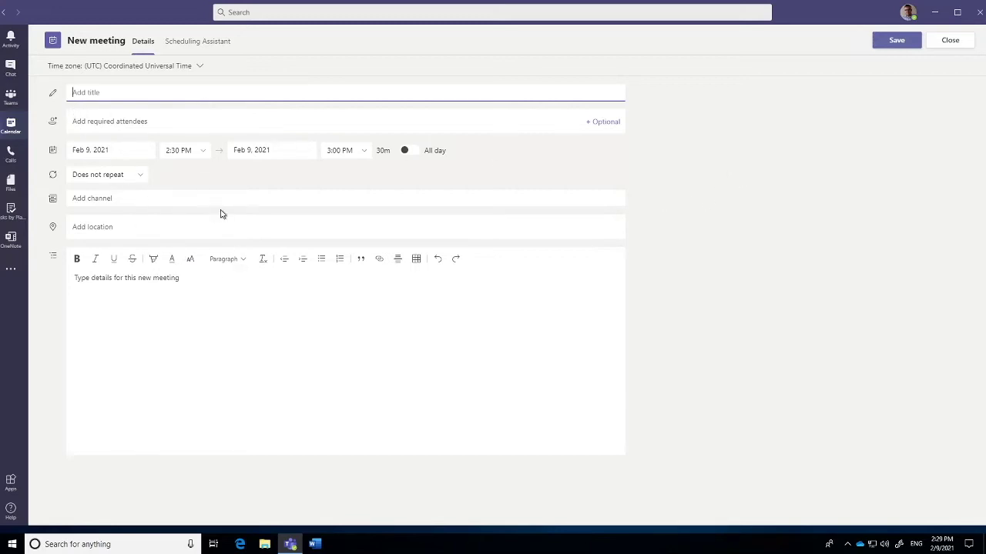
pyautogui.click(950, 42)
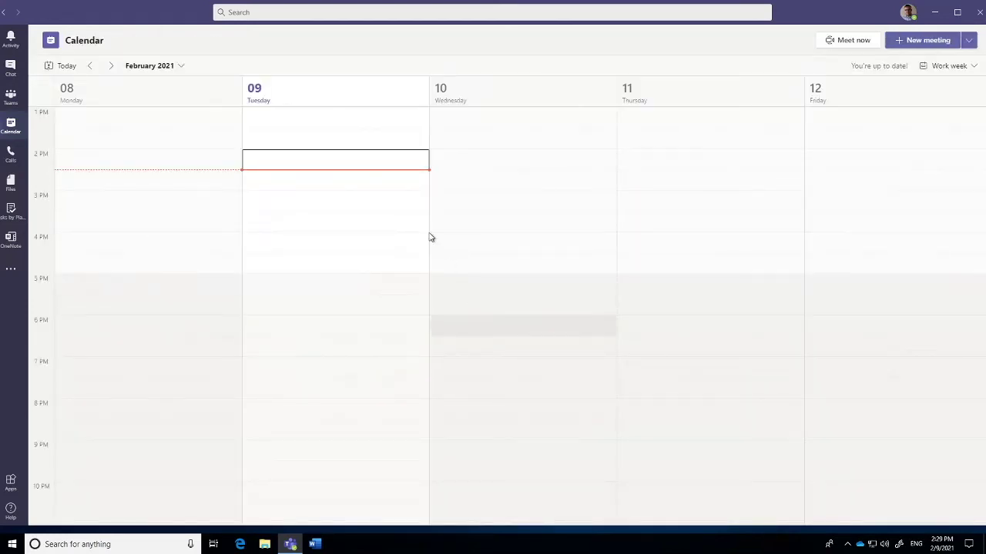
pyautogui.scroll(3, 428, 242)
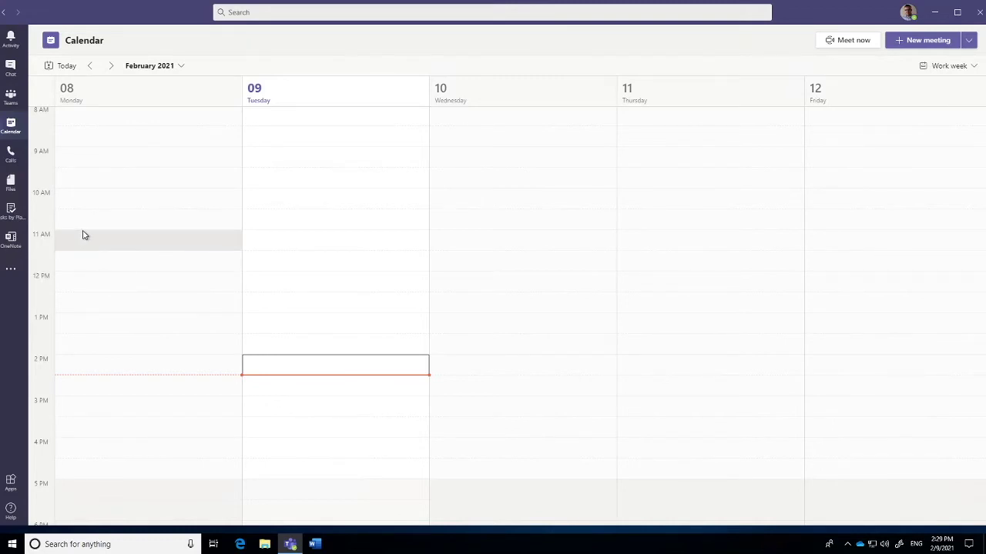
pyautogui.scroll(1, 127, 251)
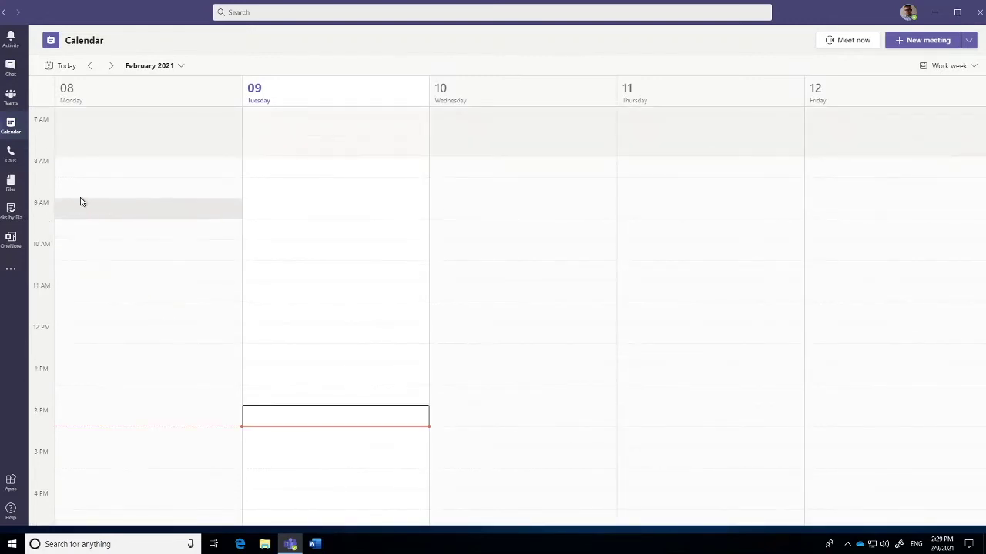
# Step: Look through the calling options and the recent and OneDrive files
pyautogui.click(11, 154)
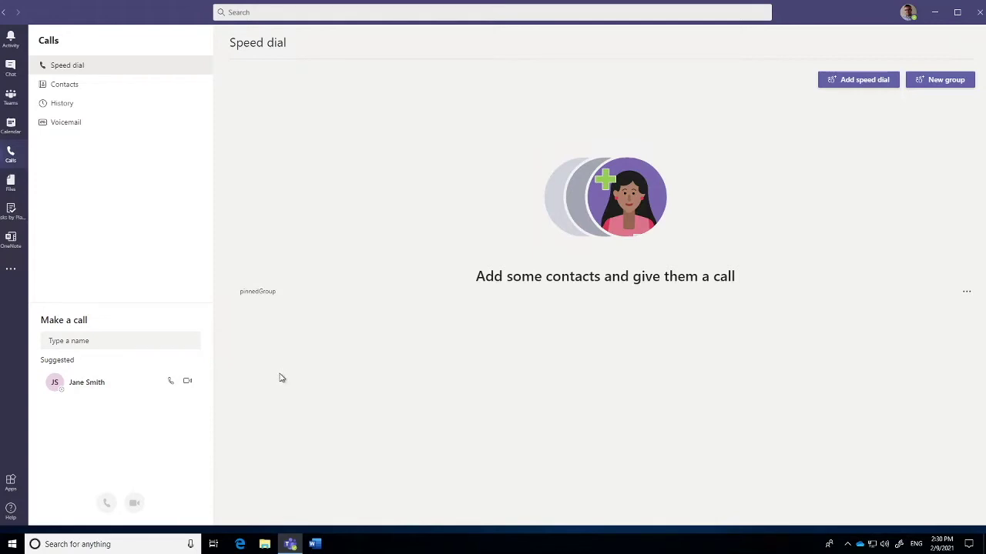
pyautogui.click(13, 186)
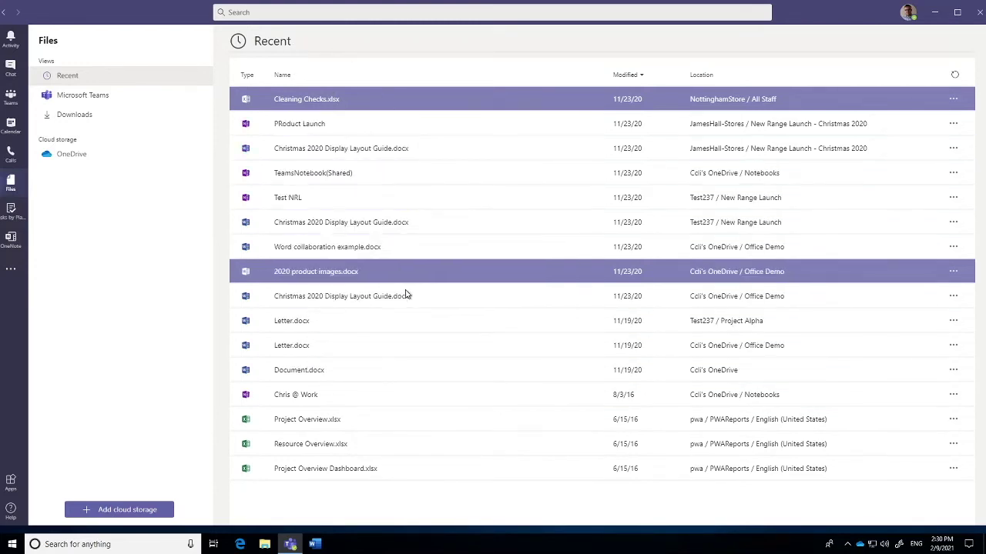
pyautogui.click(57, 159)
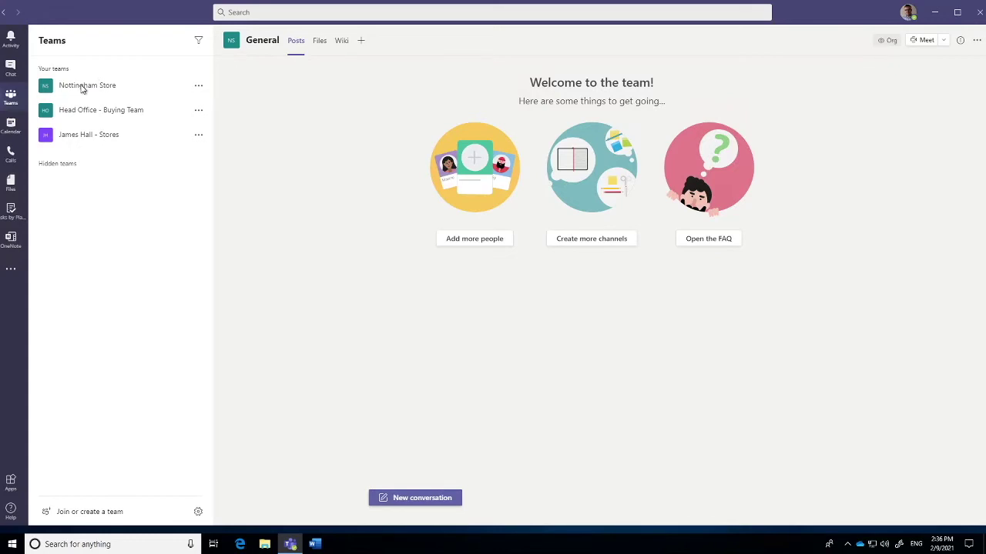
# Step: Expand the Nottingham Store team and examine its All Staff and Store Manager channels, including the Store Manager channel's options
pyautogui.click(80, 89)
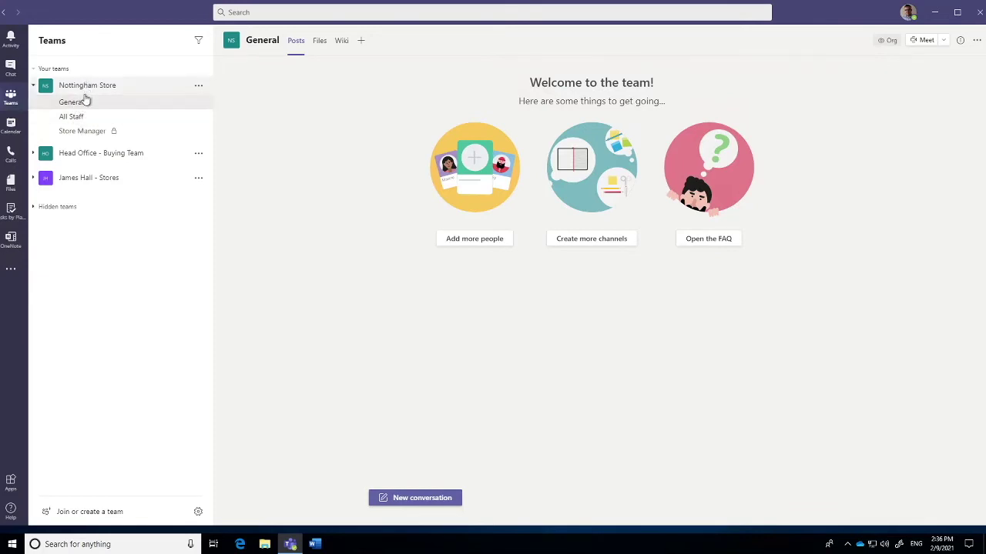
pyautogui.click(81, 117)
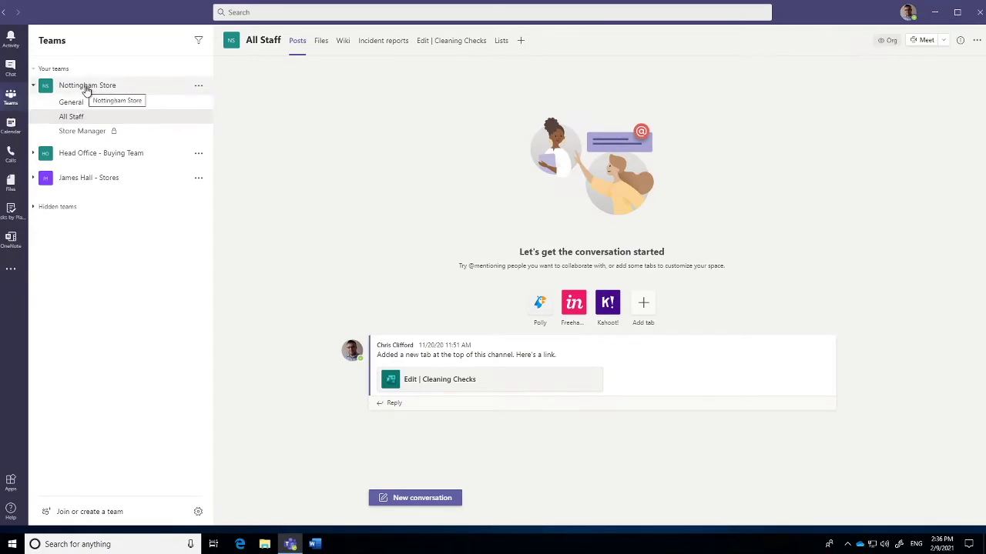
pyautogui.click(84, 131)
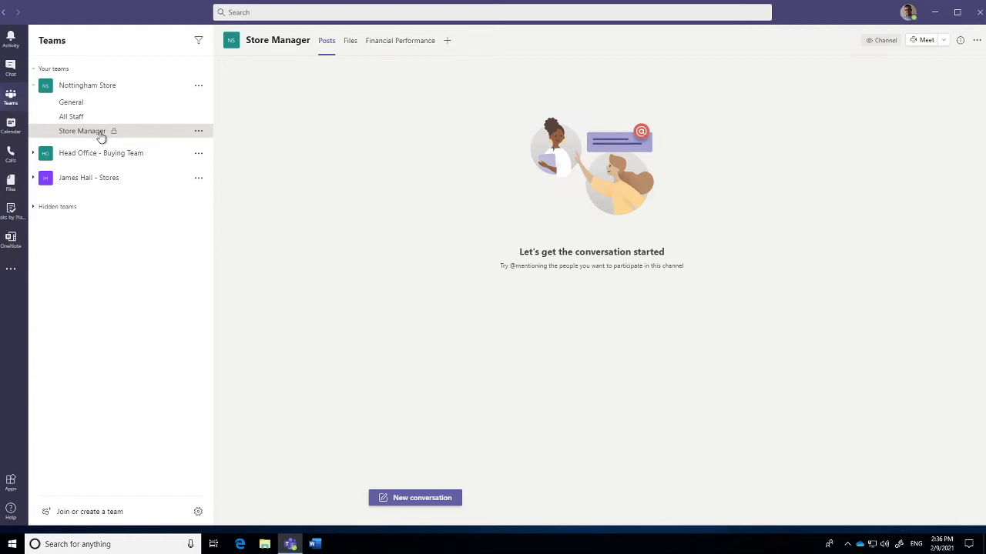
pyautogui.click(198, 132)
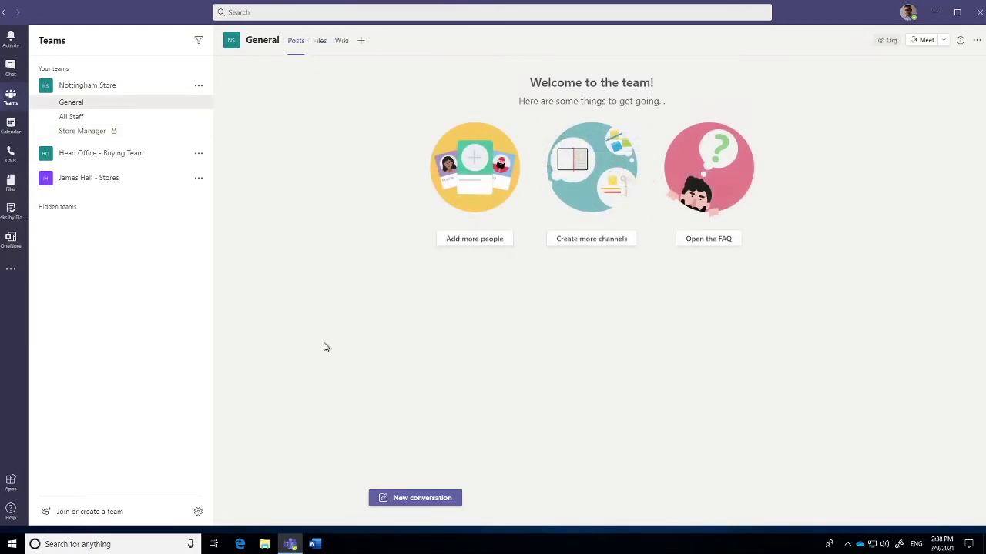
# Step: Post "Hi Team - do you have the monthly sales stats report?" in the All Staff channel, mentioning the suggested colleague after the greeting
pyautogui.click(75, 118)
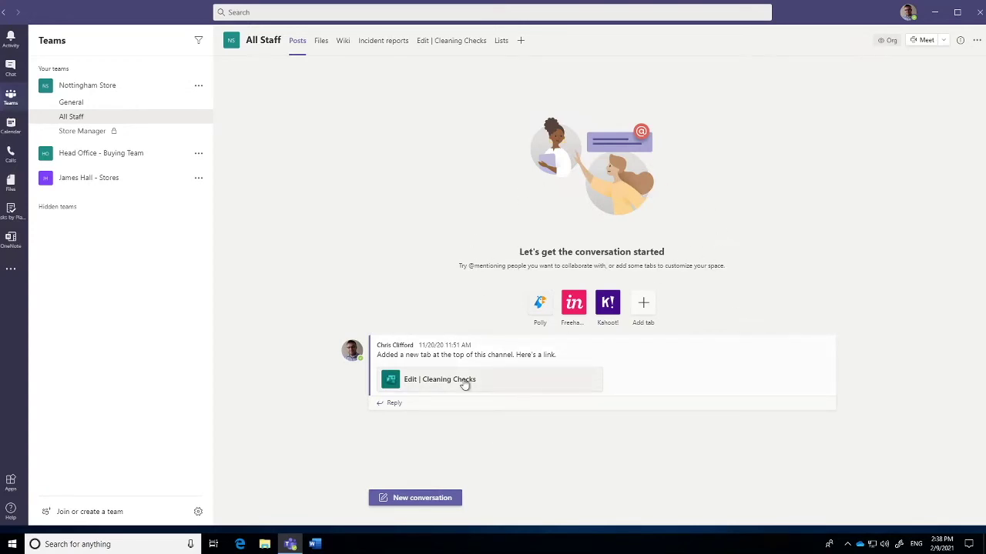
pyautogui.click(405, 499)
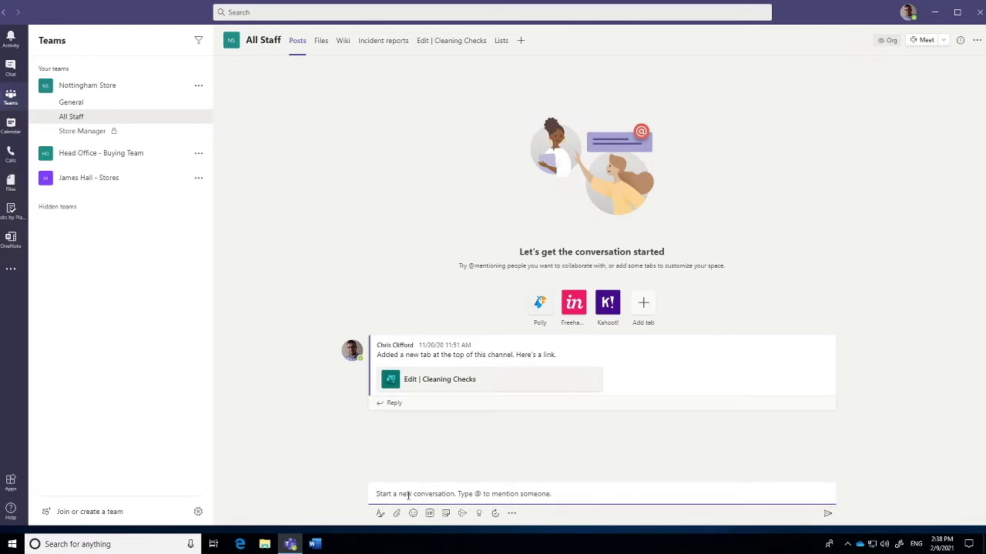
pyautogui.write('Hi Team')
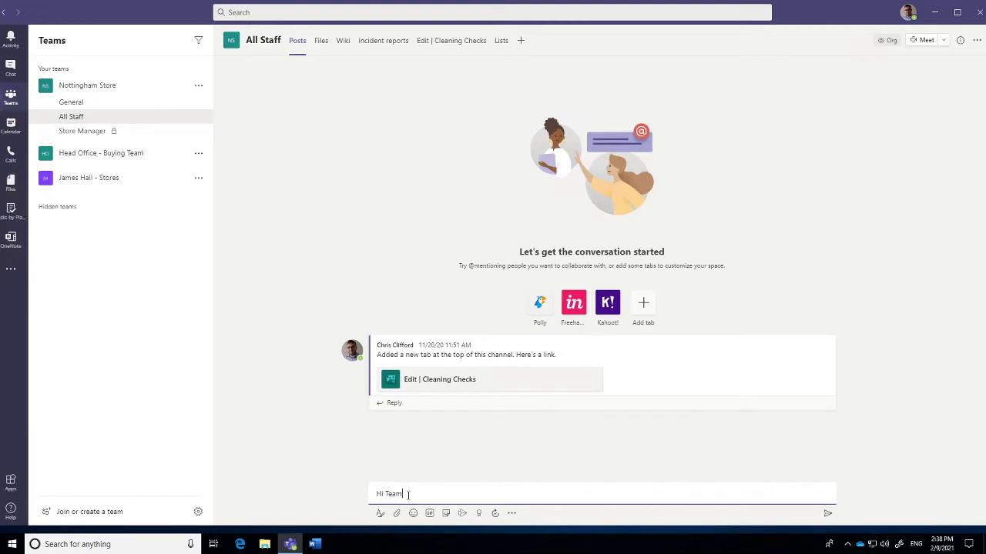
pyautogui.write(' - @J')
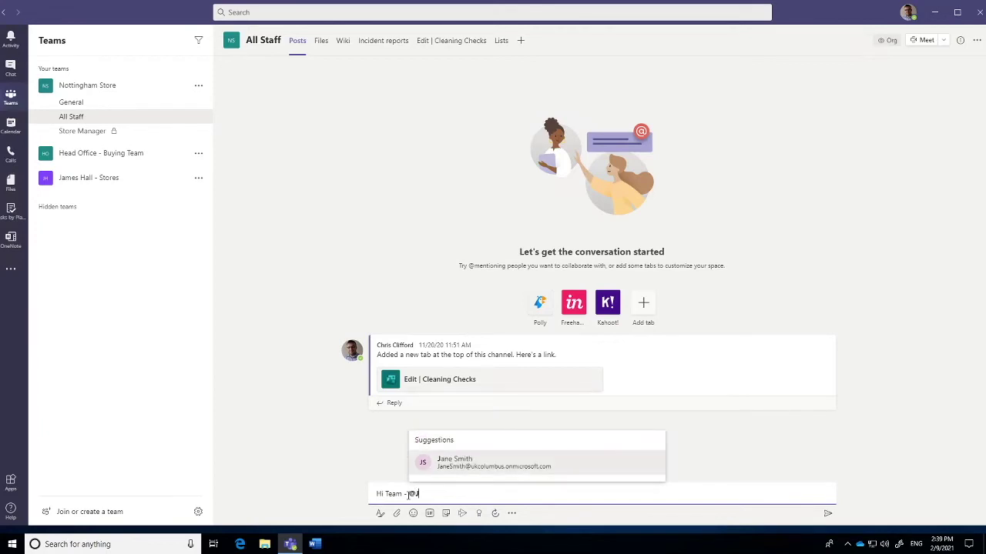
pyautogui.click(457, 465)
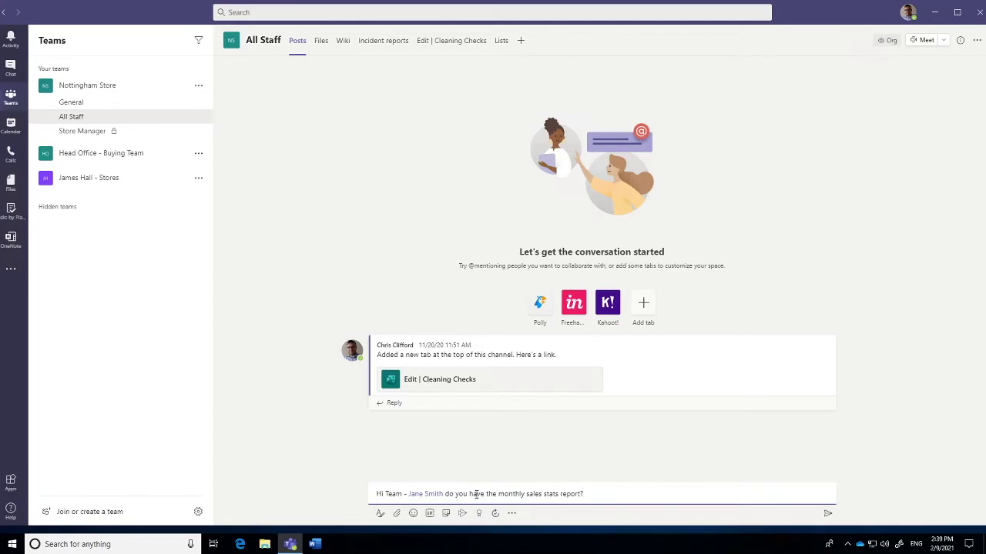
pyautogui.press('Return')
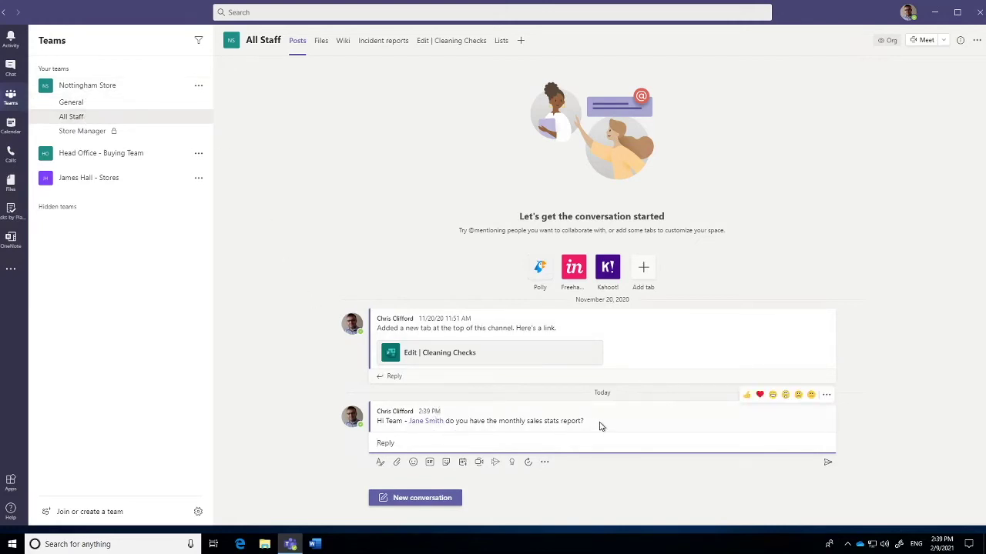
# Step: View the mentioned colleague's contact card and add a laughing reaction to the sales stats message
pyautogui.click(379, 443)
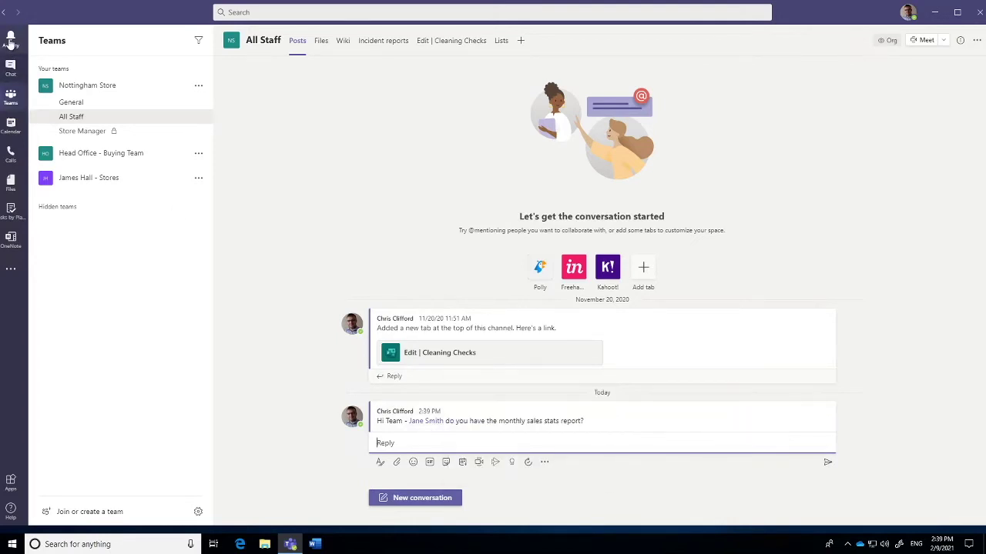
pyautogui.moveTo(434, 423)
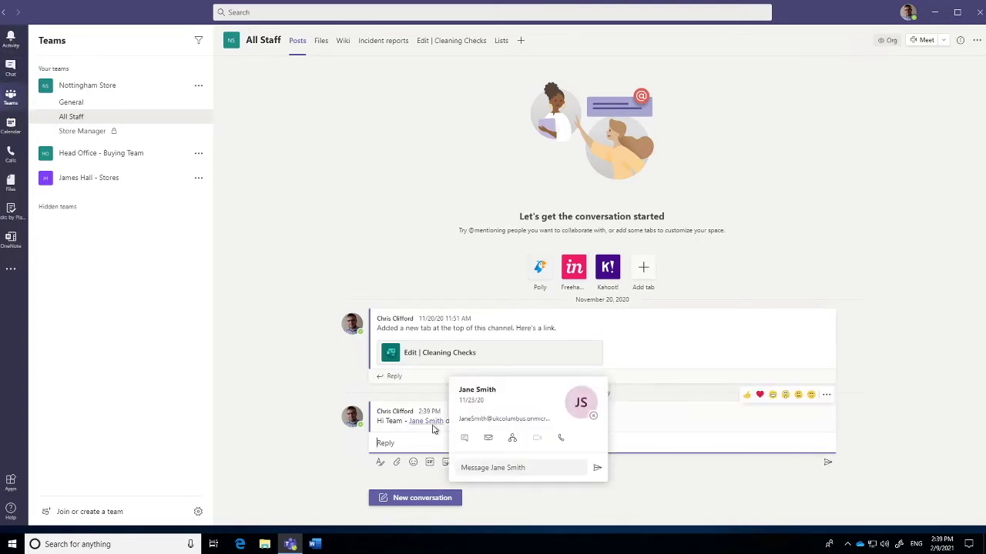
pyautogui.click(773, 400)
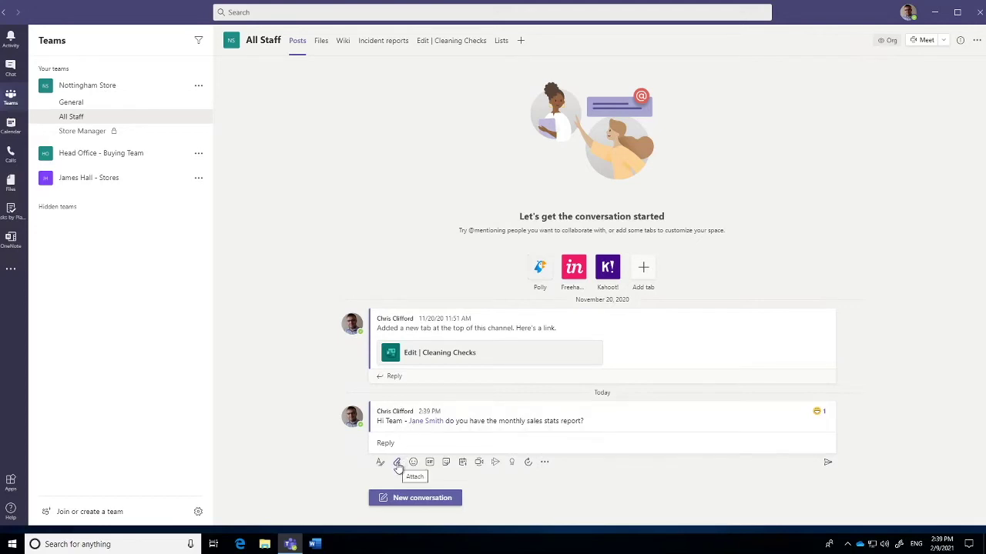
pyautogui.moveTo(602, 423)
pyautogui.moveTo(640, 337)
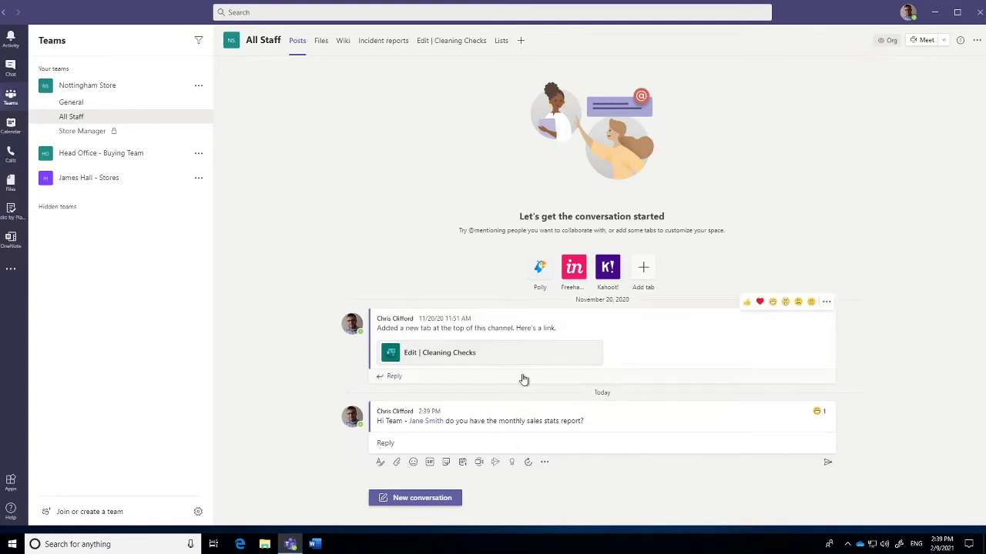
# Step: View the All Staff channel's options for starting or scheduling a meeting, and dismiss them
pyautogui.click(944, 41)
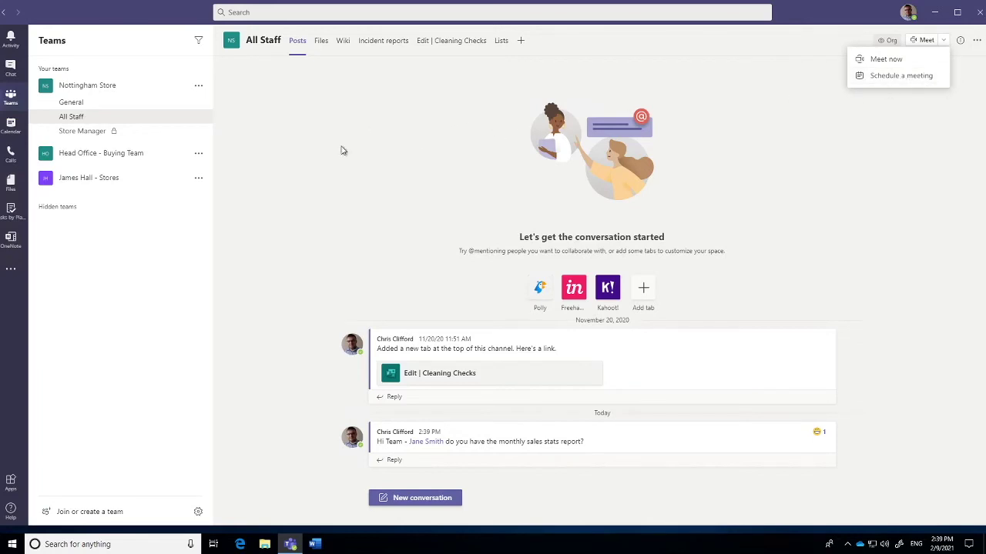
pyautogui.click(385, 106)
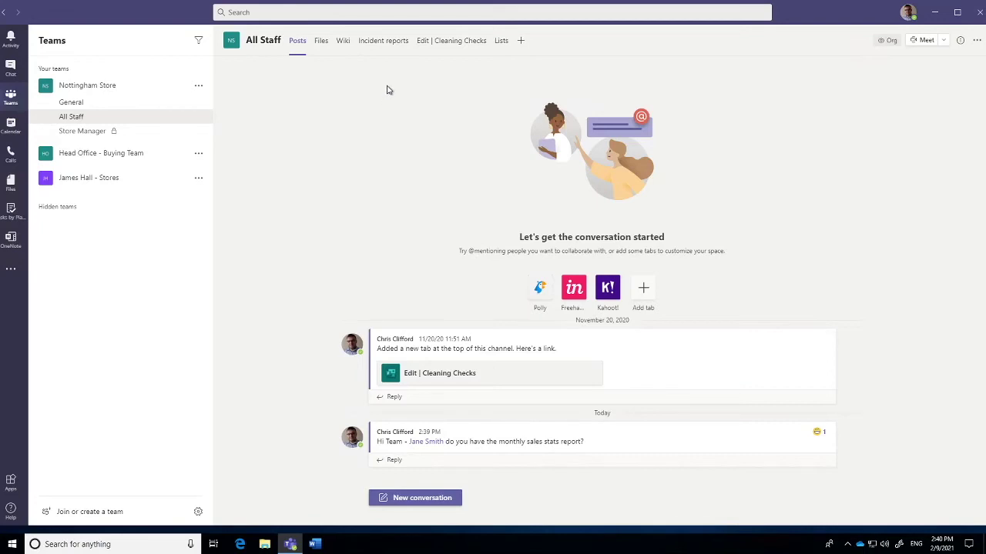
# Step: Open the Incident reports list, view the new item form and its severity choices, and cancel the item
pyautogui.click(389, 43)
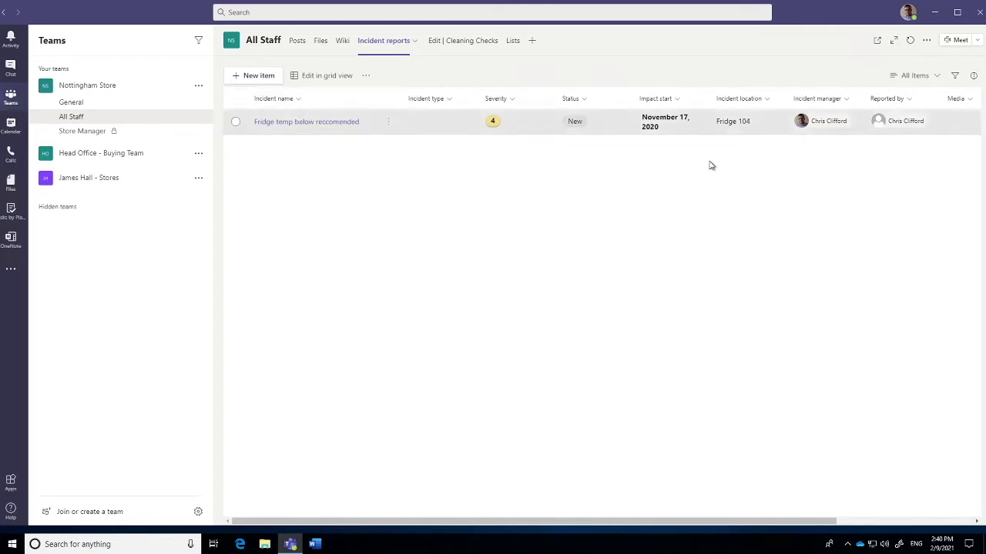
pyautogui.click(250, 78)
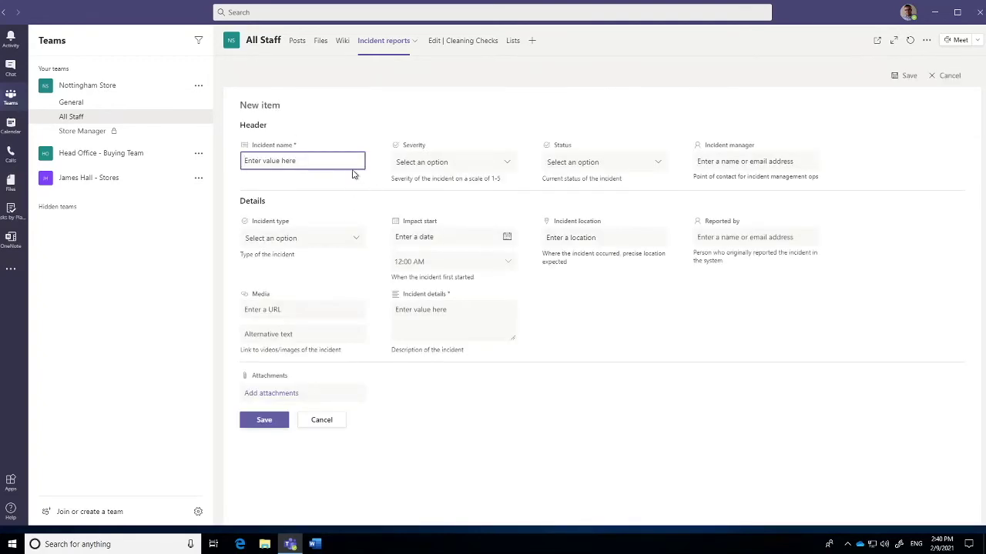
pyautogui.click(440, 162)
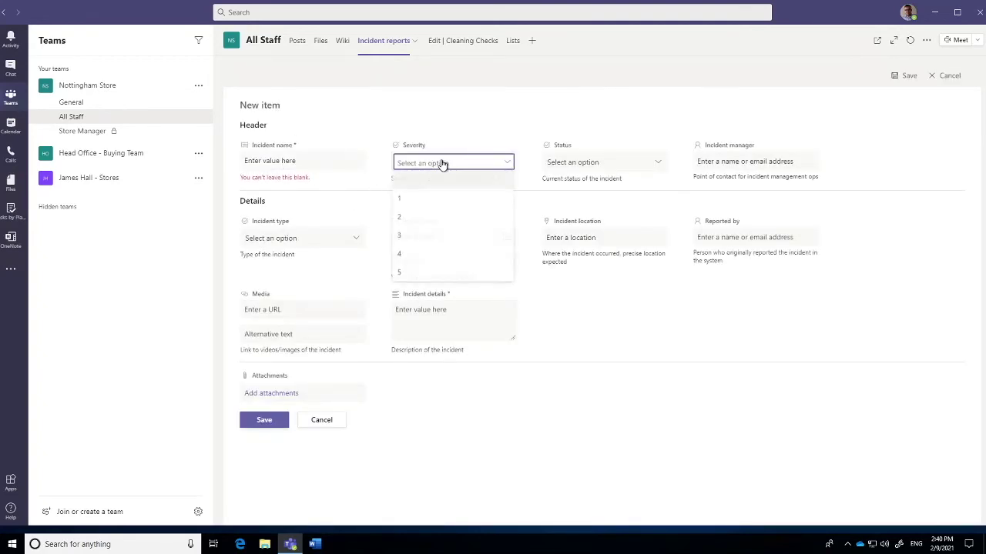
pyautogui.click(591, 280)
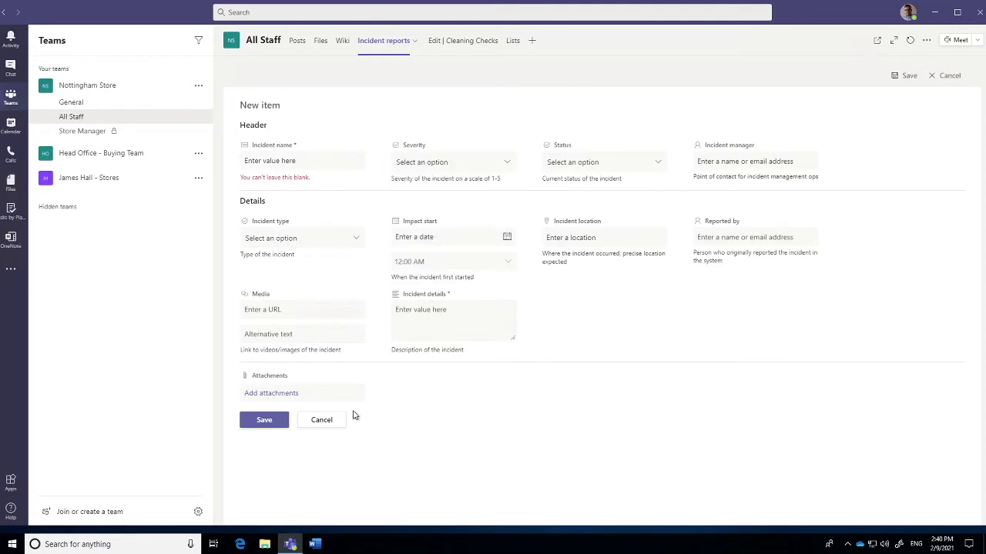
pyautogui.click(322, 421)
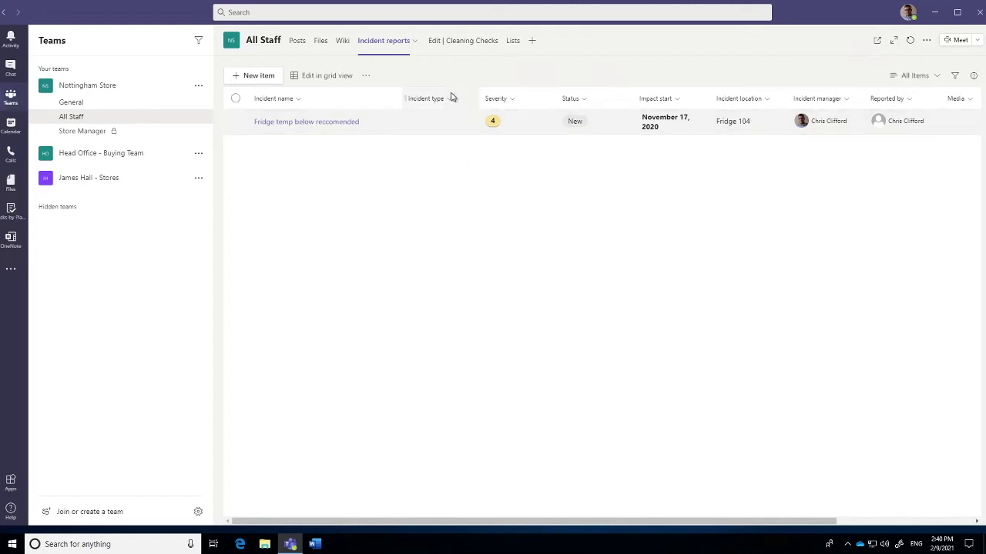
# Step: Open the Cleaning Checks form in the All Staff channel to view its questions
pyautogui.click(462, 43)
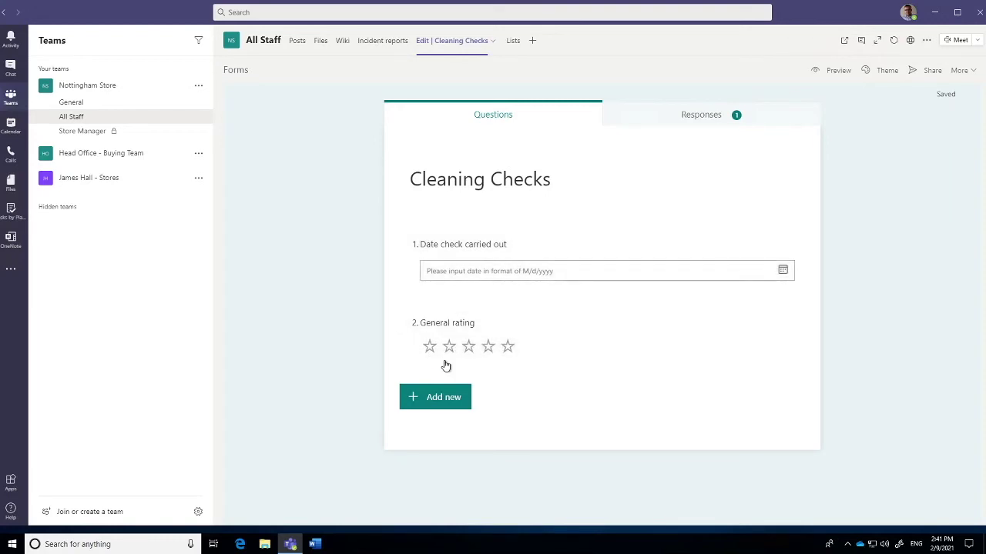
# Step: Preview the Cleaning Checks form and submit a response dated 2/8/2021 with a five-star general rating
pyautogui.click(828, 70)
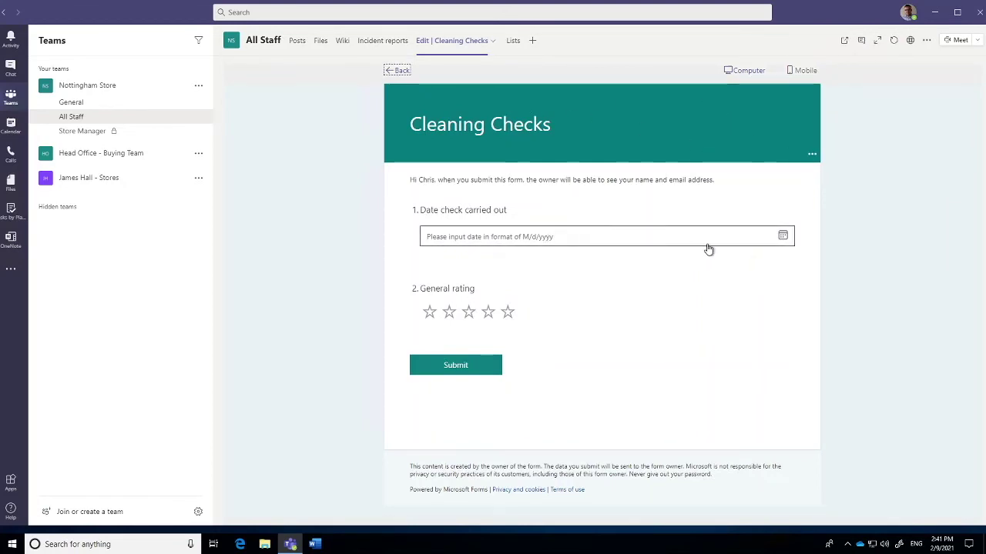
pyautogui.click(783, 238)
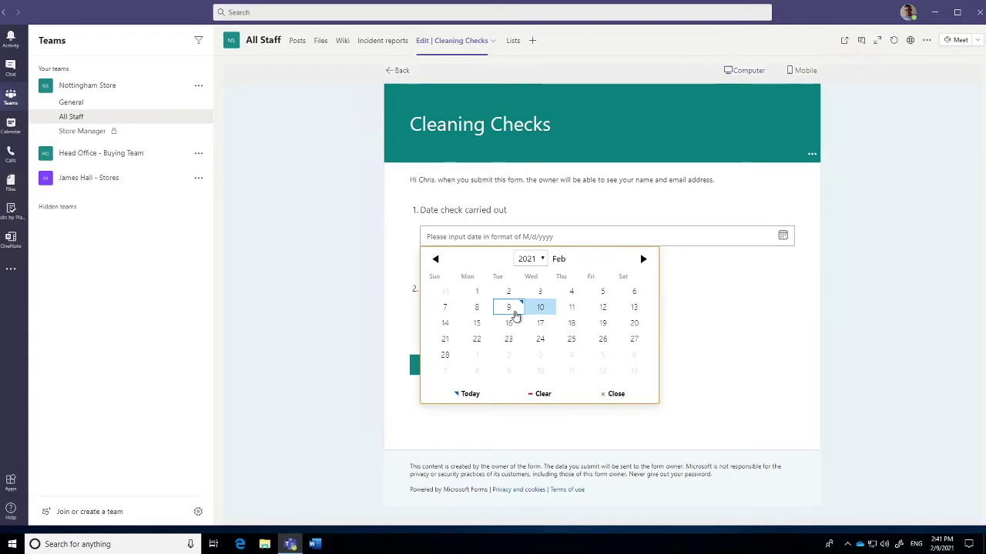
pyautogui.click(480, 308)
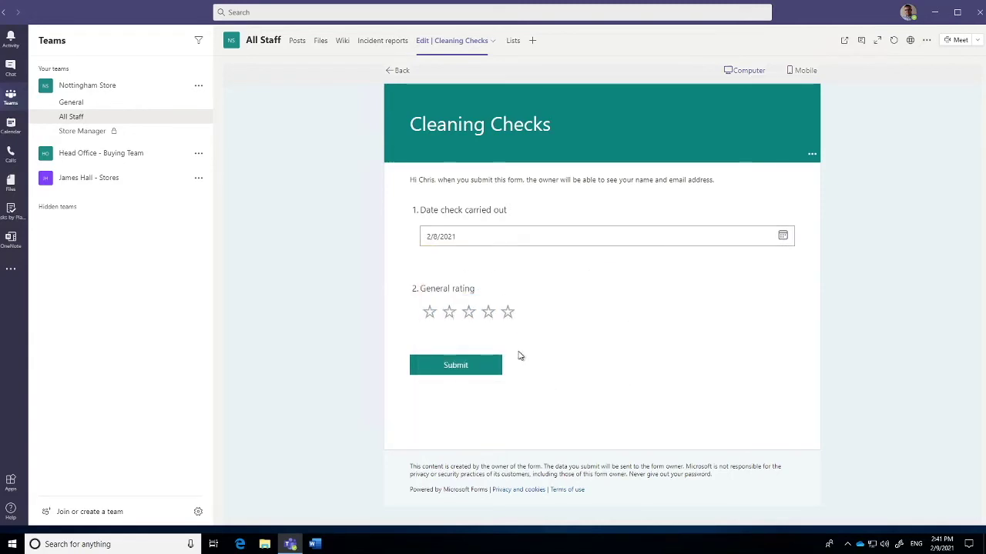
pyautogui.click(507, 312)
pyautogui.click(473, 372)
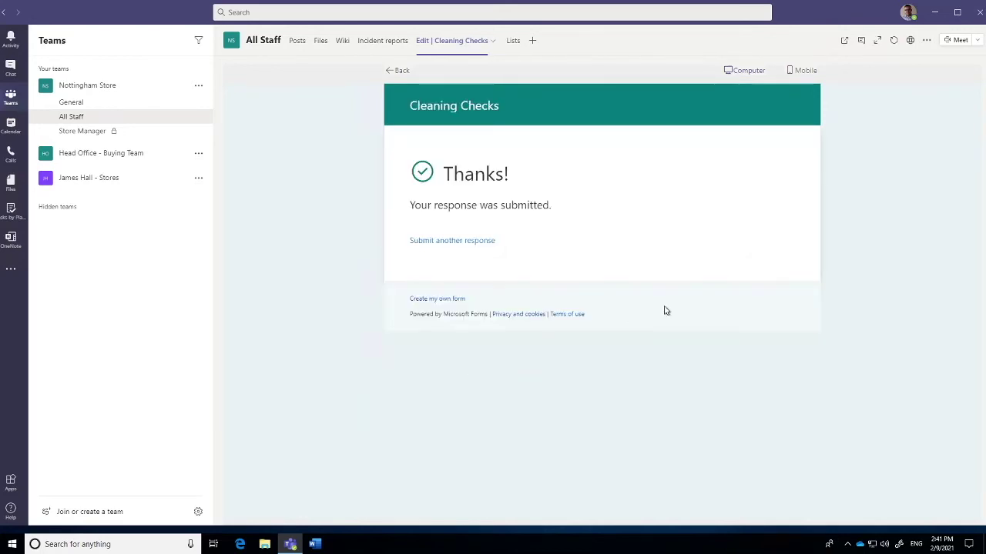
# Step: Submit another Cleaning Checks response dated 2/9/2021 with a two-star general rating
pyautogui.click(469, 241)
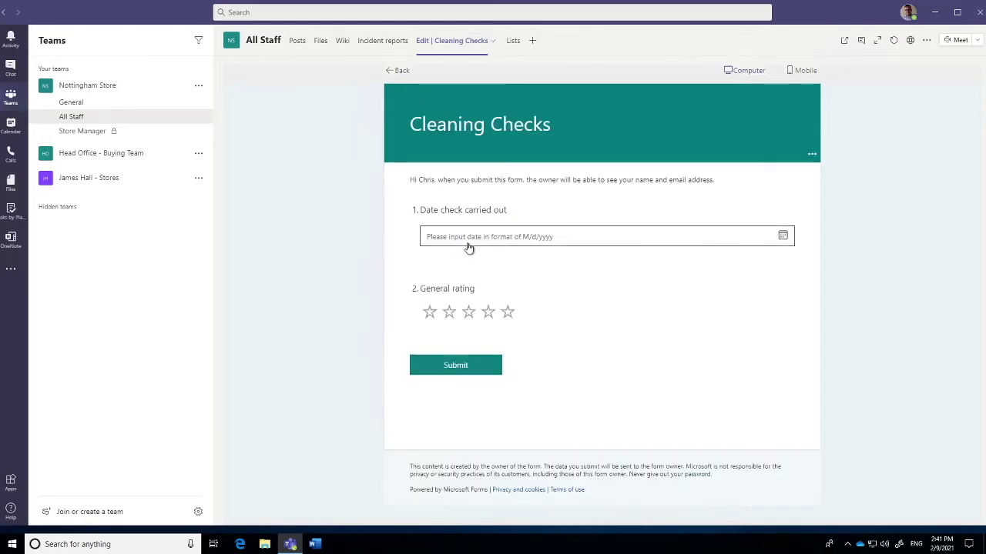
pyautogui.click(782, 235)
pyautogui.click(509, 306)
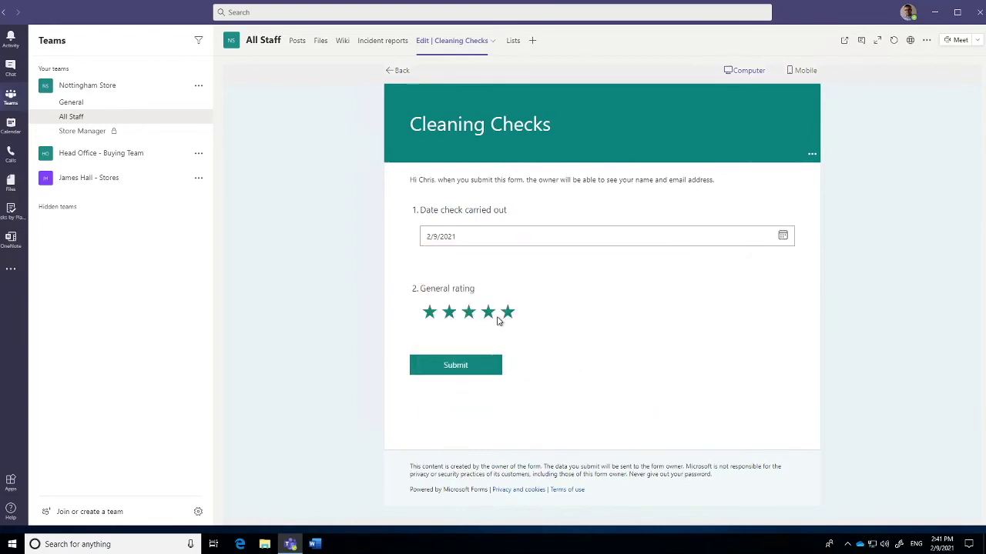
pyautogui.click(459, 313)
pyautogui.click(469, 368)
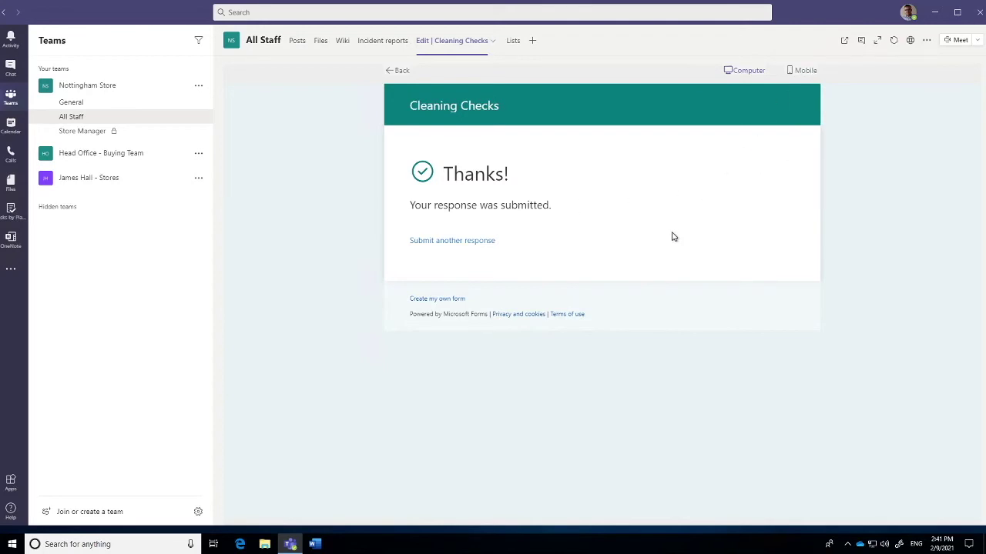
# Step: View the blank Cleaning Checks form in the mobile preview
pyautogui.click(809, 71)
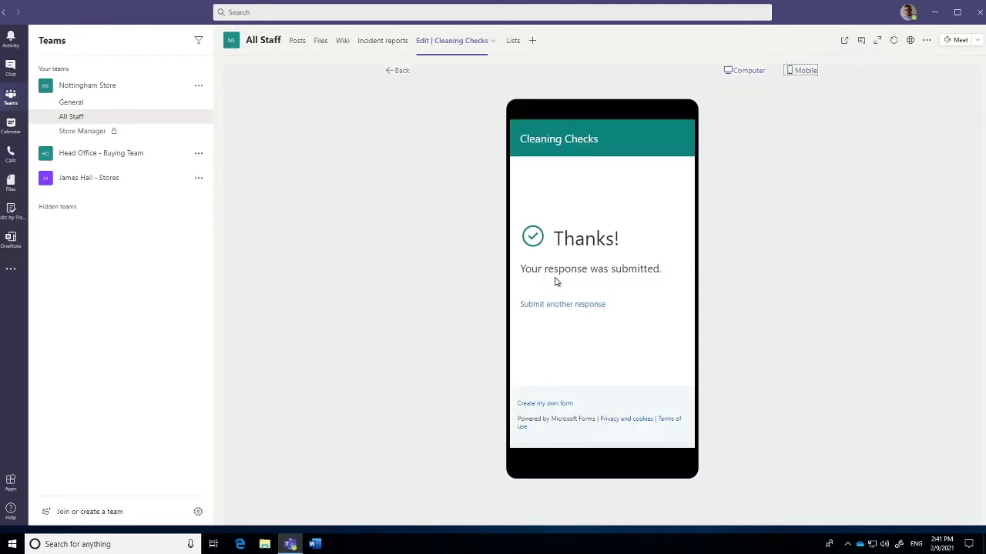
pyautogui.click(549, 305)
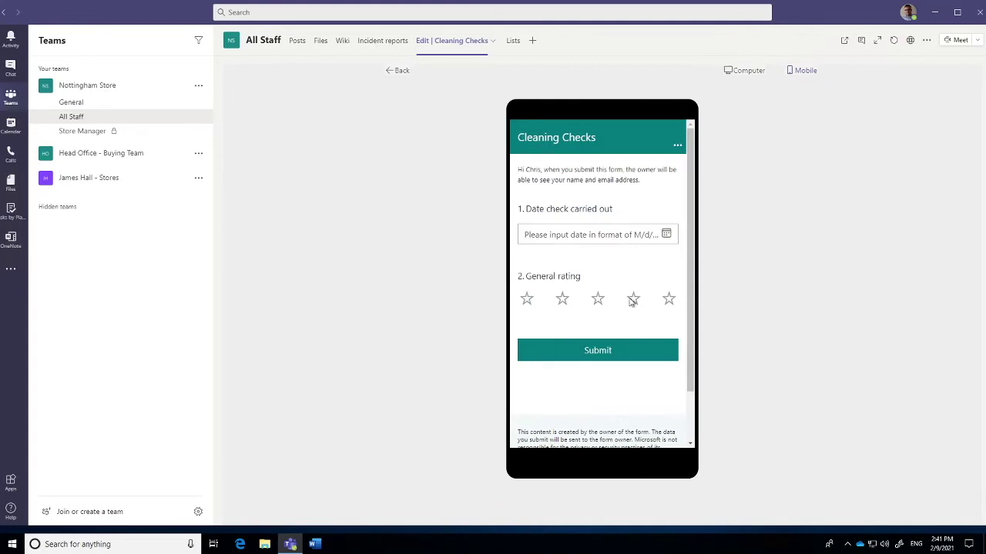
pyautogui.moveTo(689, 263); pyautogui.dragTo(696, 196)
# Step: Open Cleaning Checks.xlsx from the All Staff channel's files, examine the response dates and ratings, and close the workbook
pyautogui.click(321, 43)
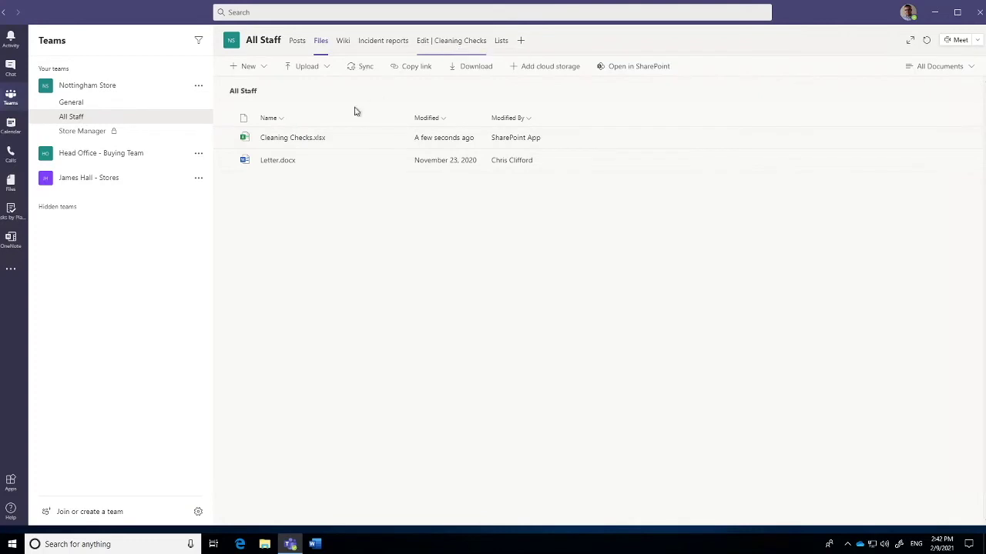
pyautogui.click(292, 138)
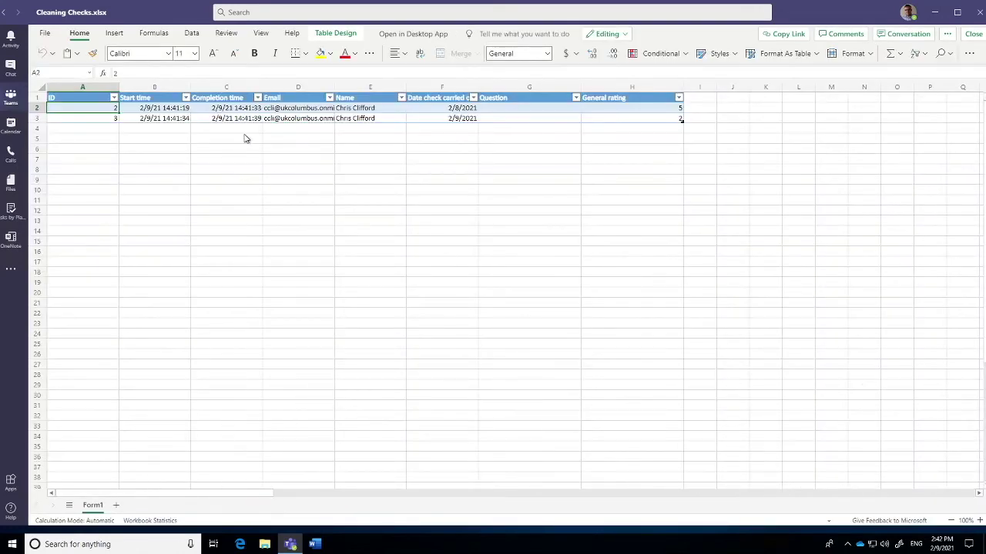
pyautogui.click(231, 130)
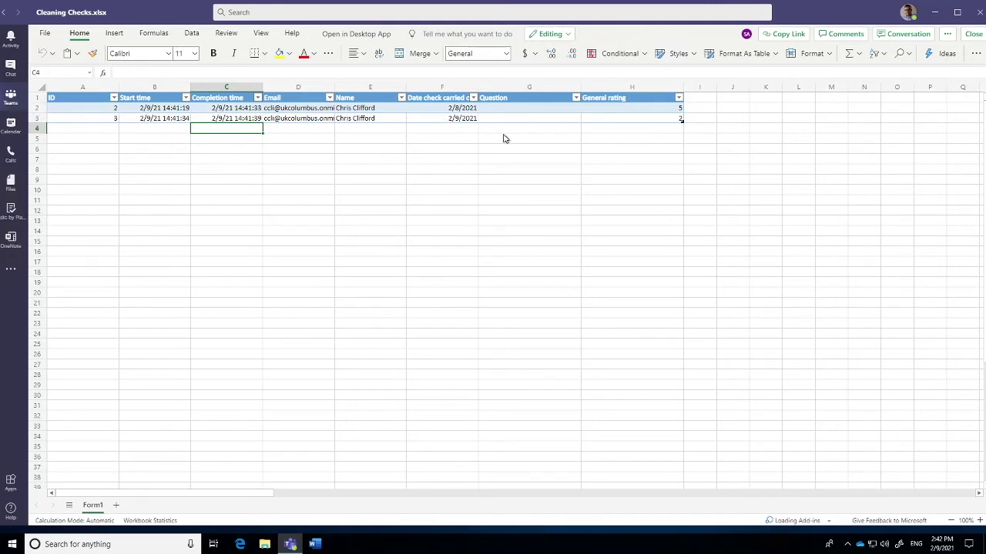
pyautogui.click(675, 116)
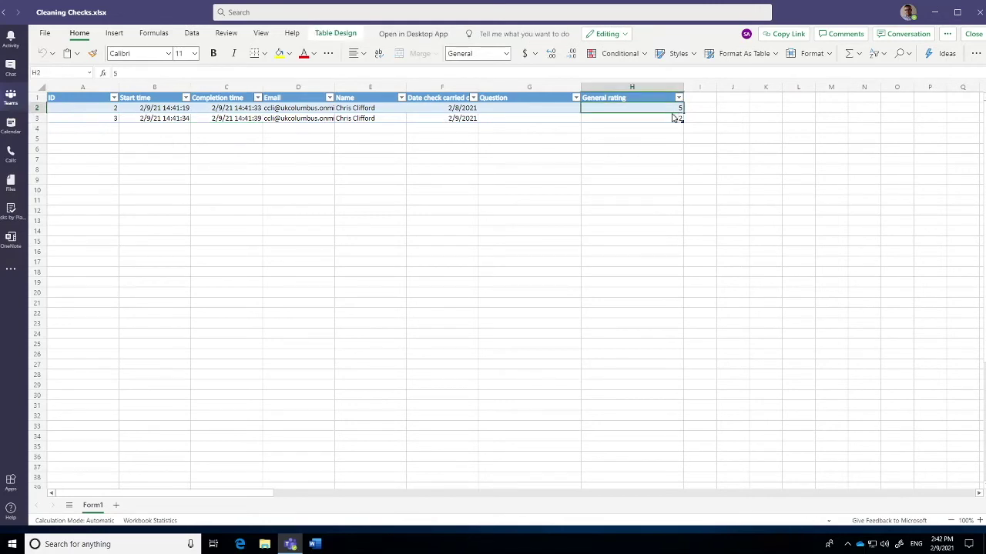
pyautogui.click(462, 110)
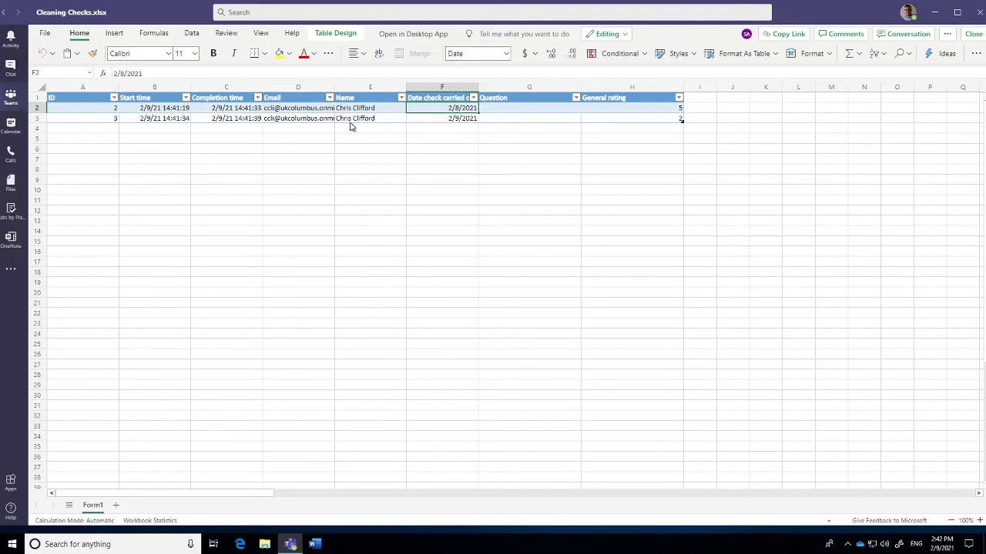
pyautogui.click(972, 34)
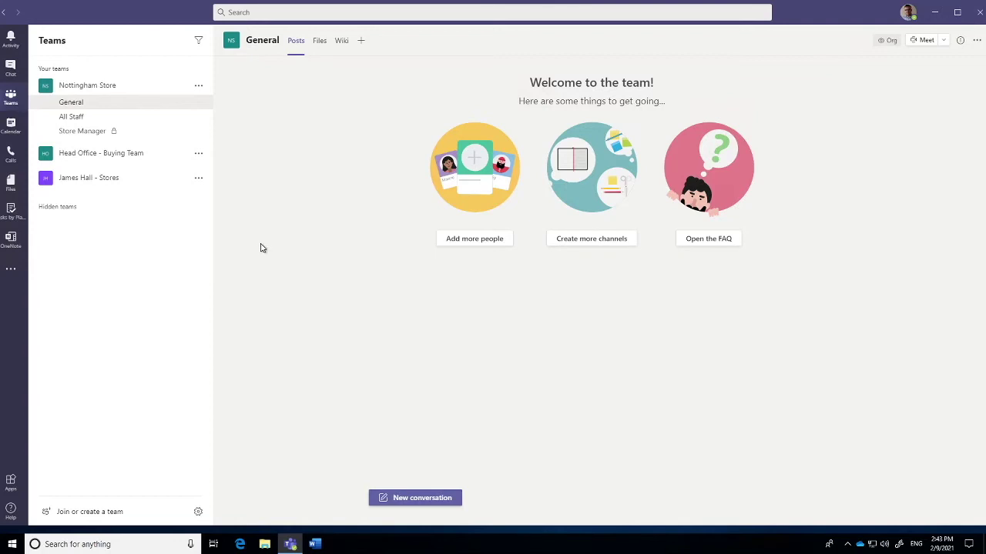
# Step: Open the management page of the private Store Manager channel and view its owners, members and guests
pyautogui.click(93, 134)
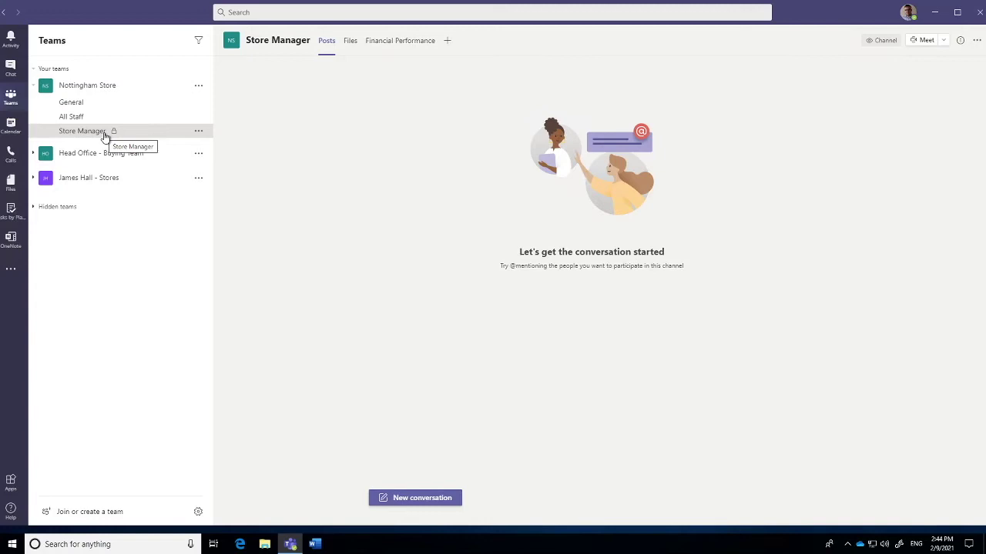
pyautogui.click(198, 133)
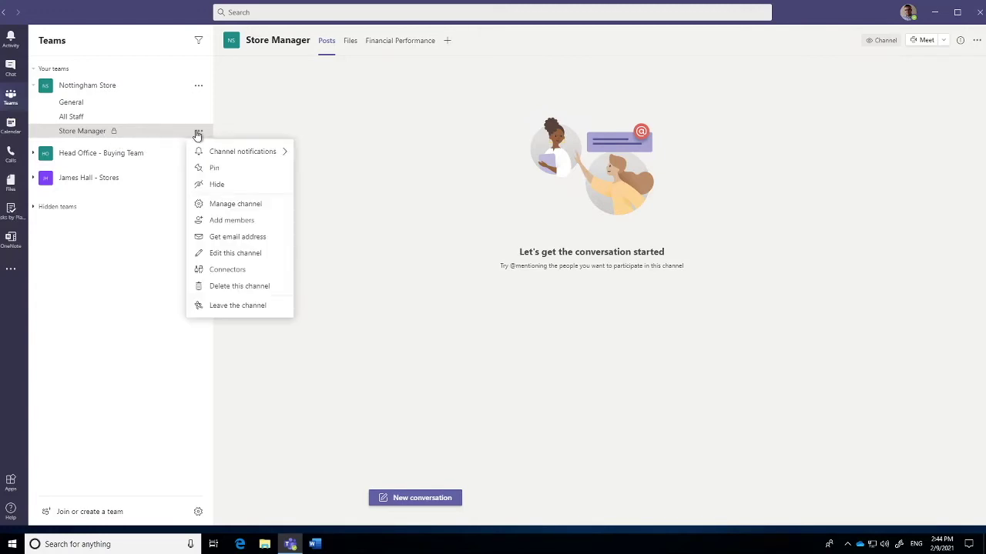
pyautogui.click(231, 204)
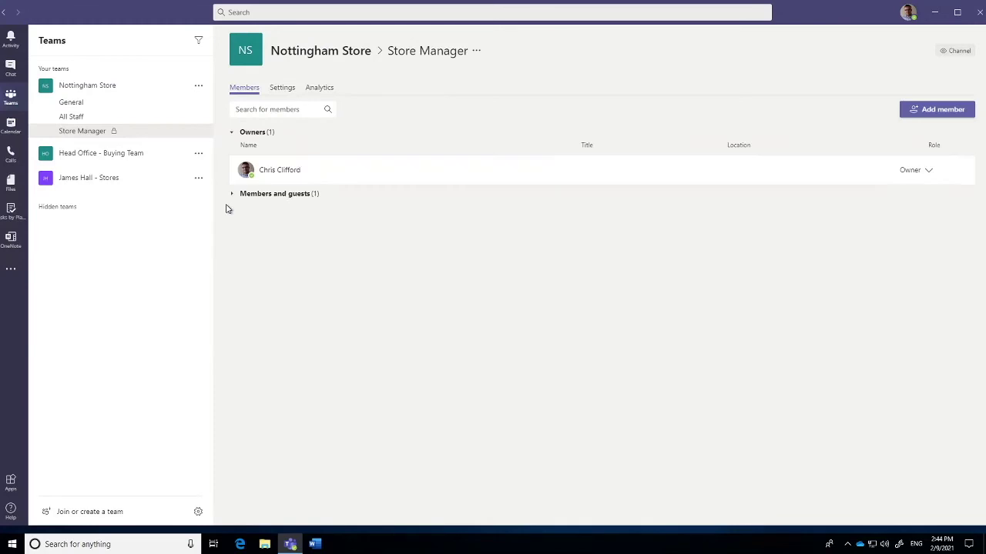
pyautogui.click(245, 197)
pyautogui.moveTo(307, 180)
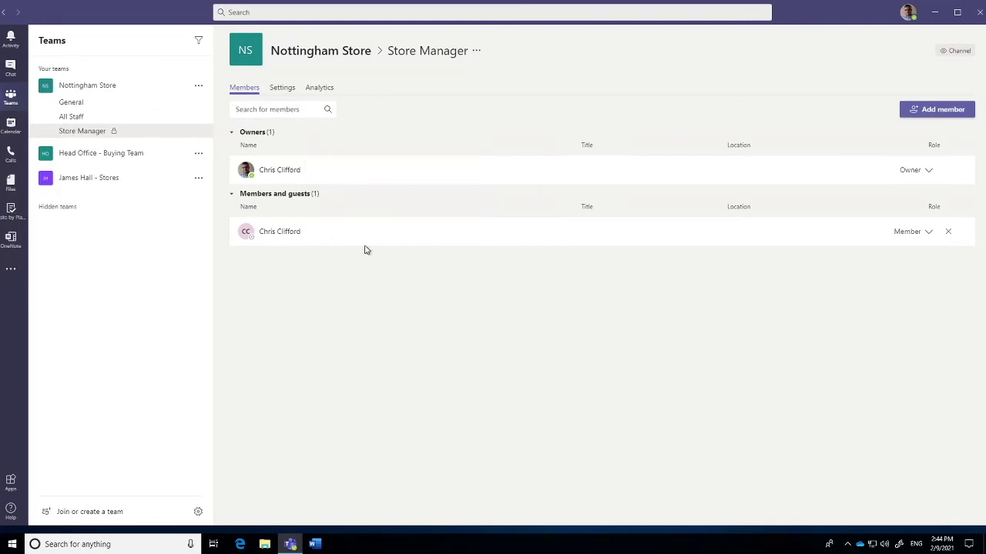
# Step: Find the colleague by first name and add them as a member of the Store Manager channel
pyautogui.click(955, 113)
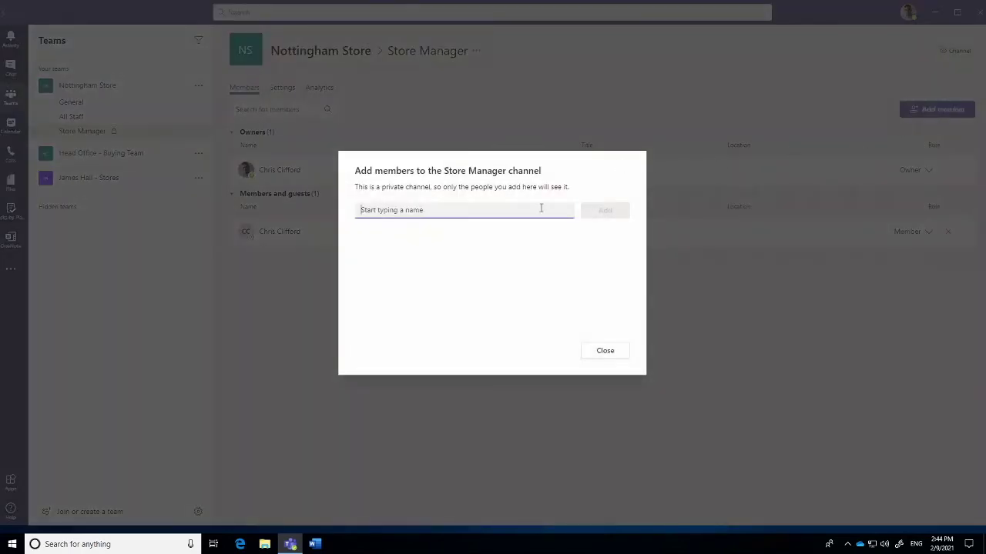
pyautogui.write('jane')
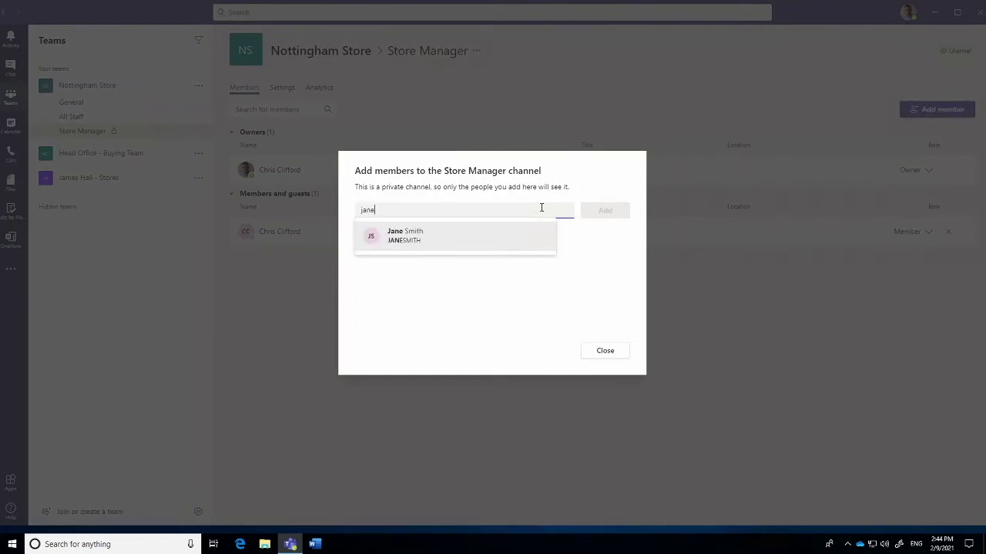
pyautogui.click(484, 236)
pyautogui.click(594, 211)
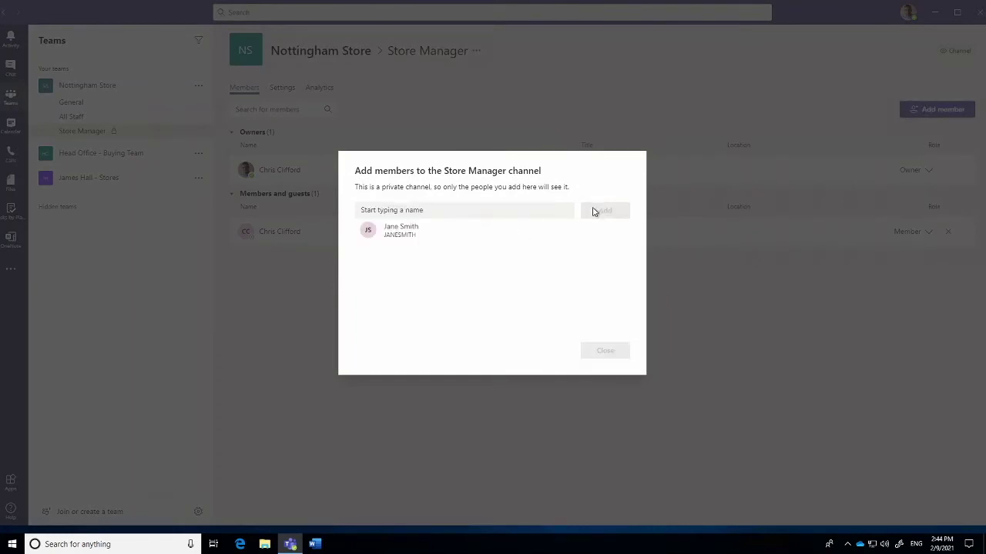
pyautogui.click(620, 353)
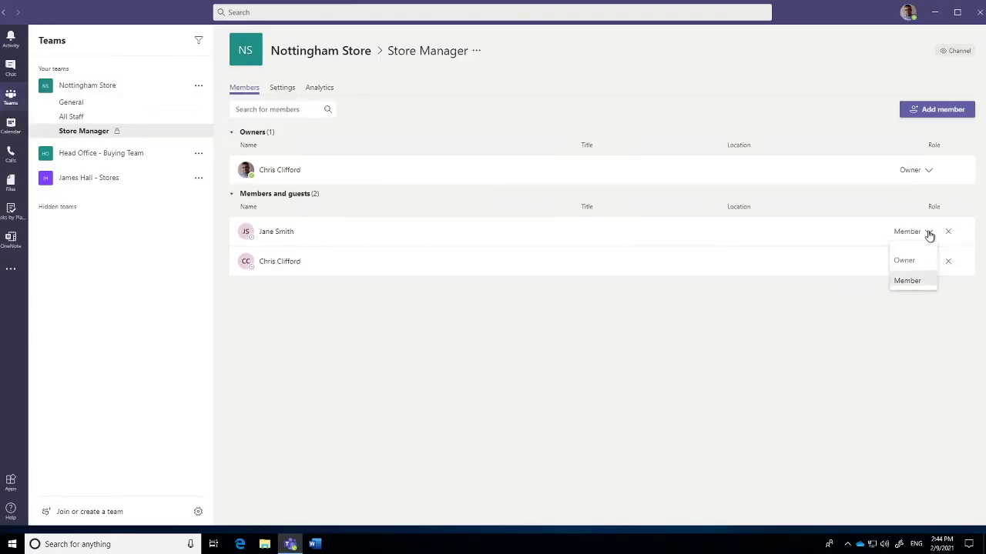
# Step: Change the newly added colleague's role in the Store Manager channel to Owner, and review the role choices
pyautogui.click(914, 263)
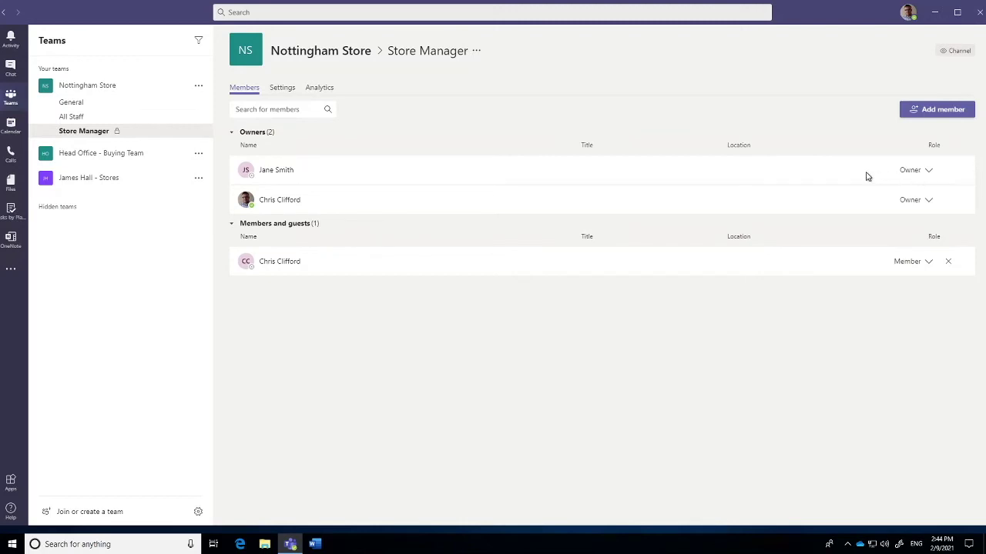
pyautogui.click(925, 171)
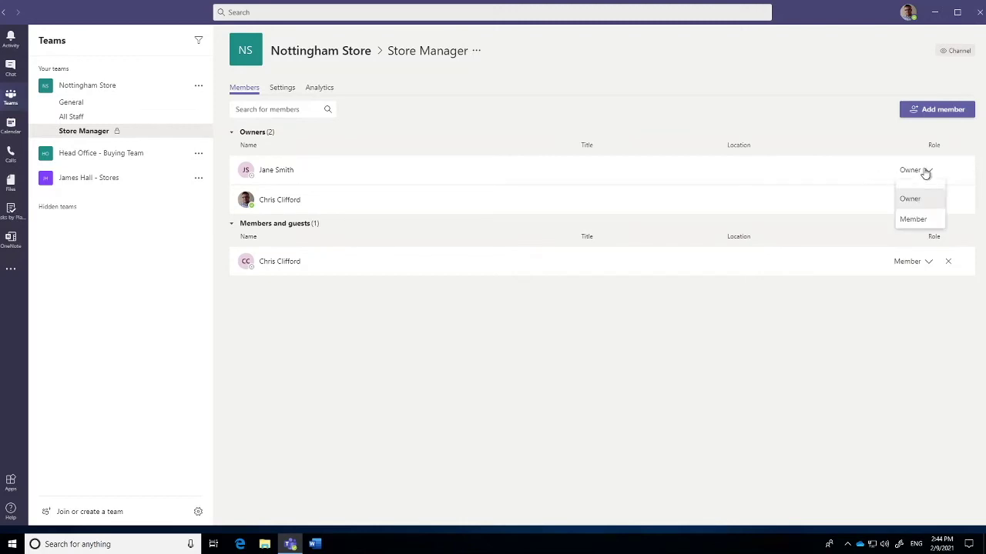
pyautogui.click(925, 171)
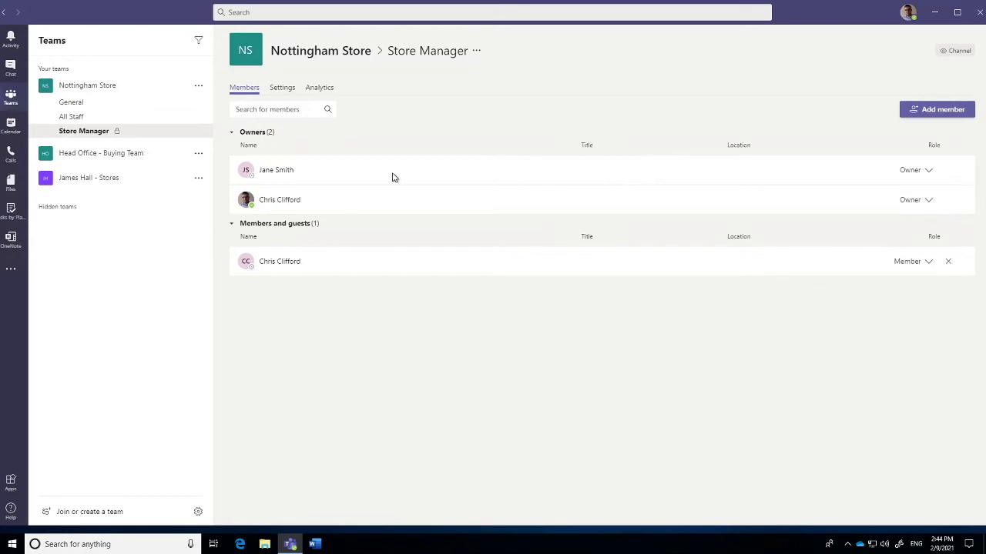
# Step: View the Store Manager channel's posts, file folders and Financial Performance page
pyautogui.click(94, 132)
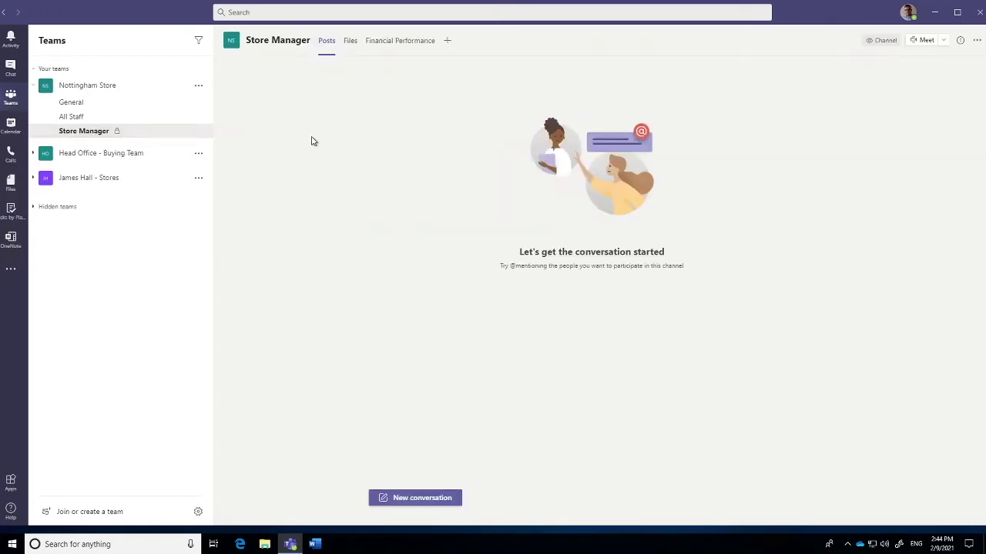
pyautogui.click(350, 44)
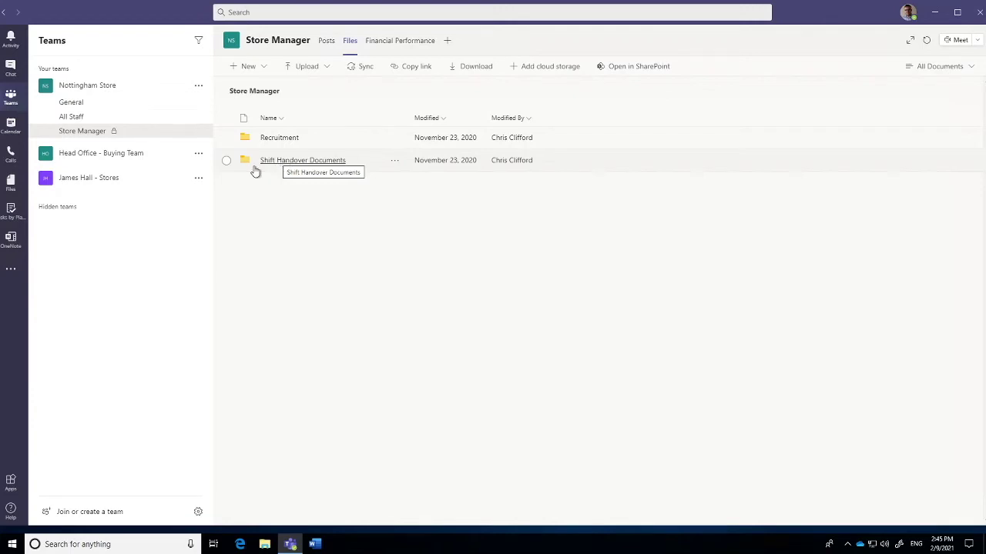
pyautogui.click(381, 42)
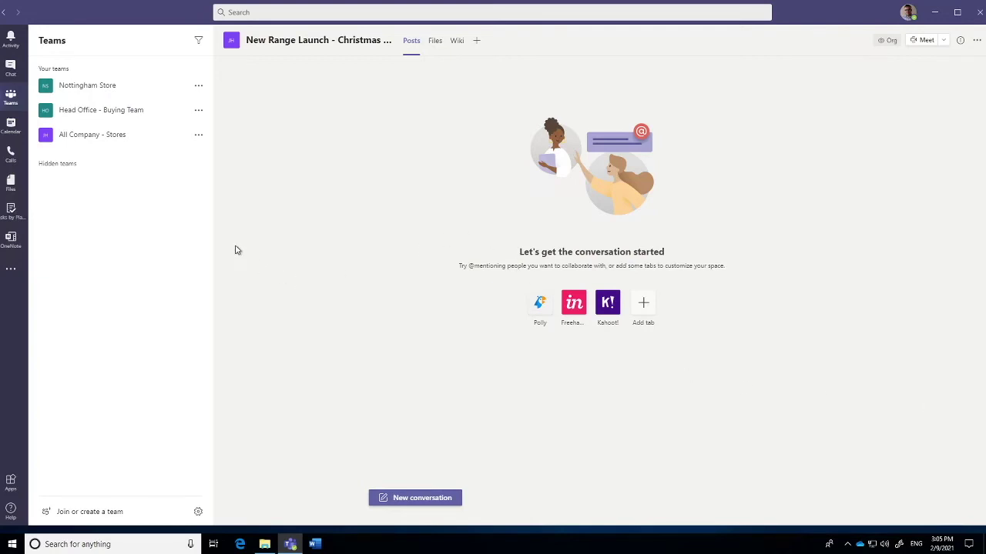
# Step: In the New Range Launch - Christmas 2020 channel, draft a post mentioning the All Company - Stores team with the text "here is the launch guide"
pyautogui.click(103, 139)
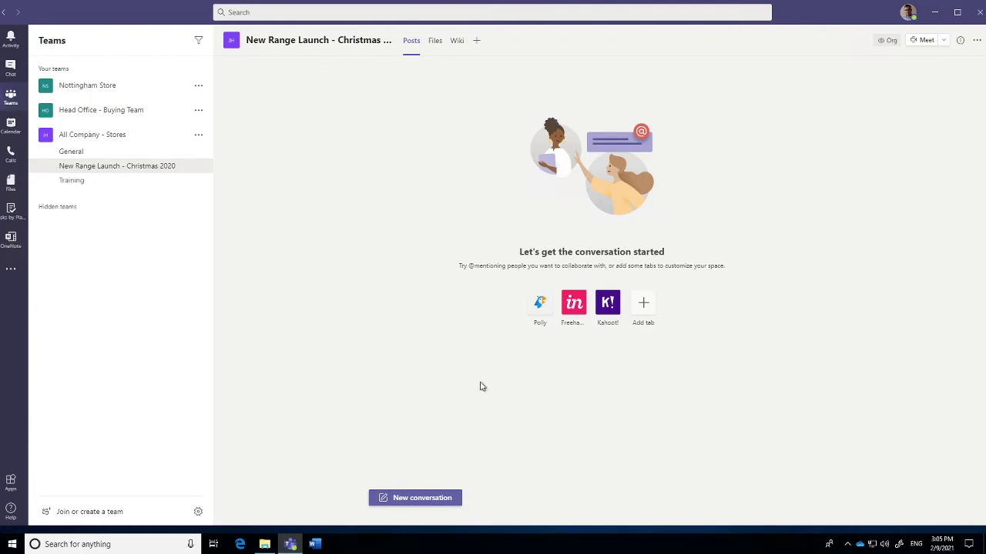
pyautogui.click(428, 498)
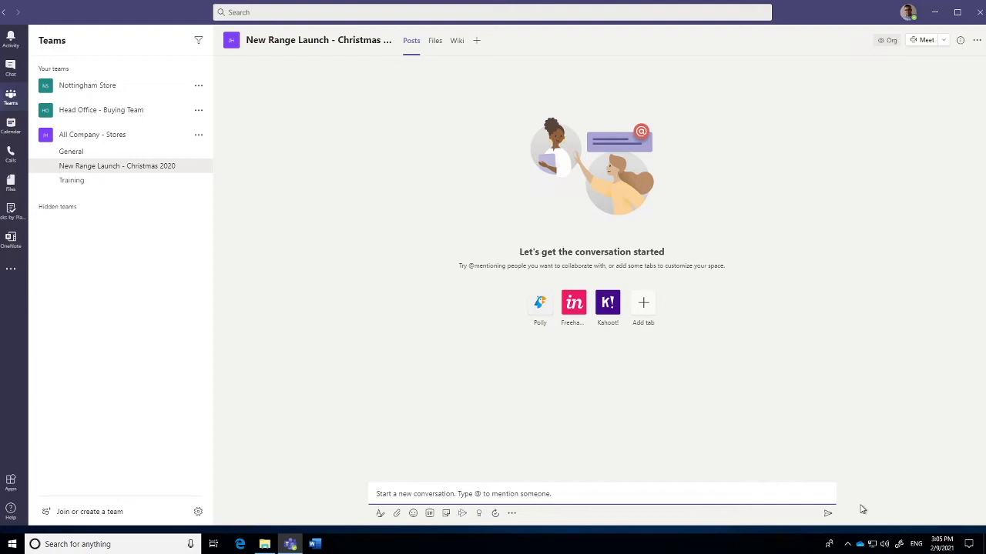
pyautogui.write('@')
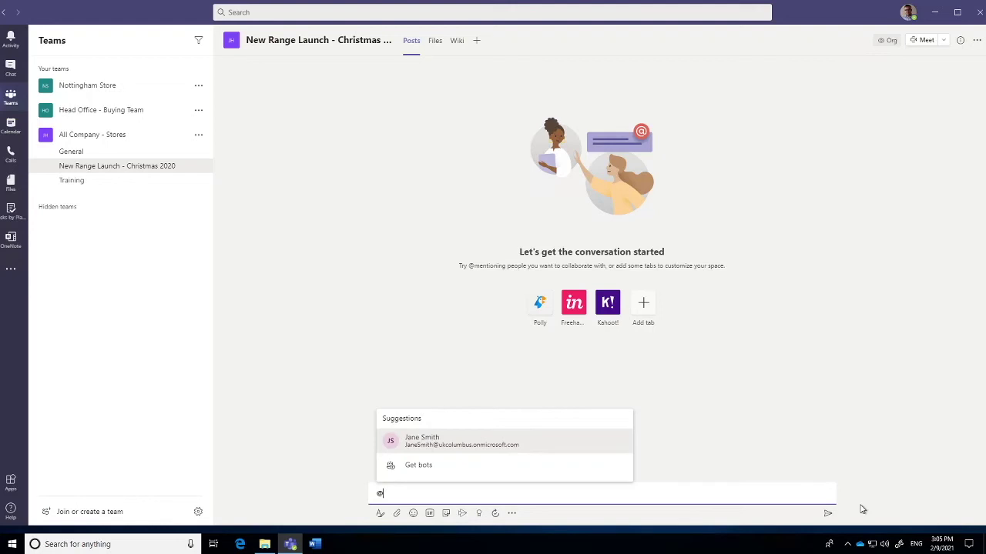
pyautogui.write('all')
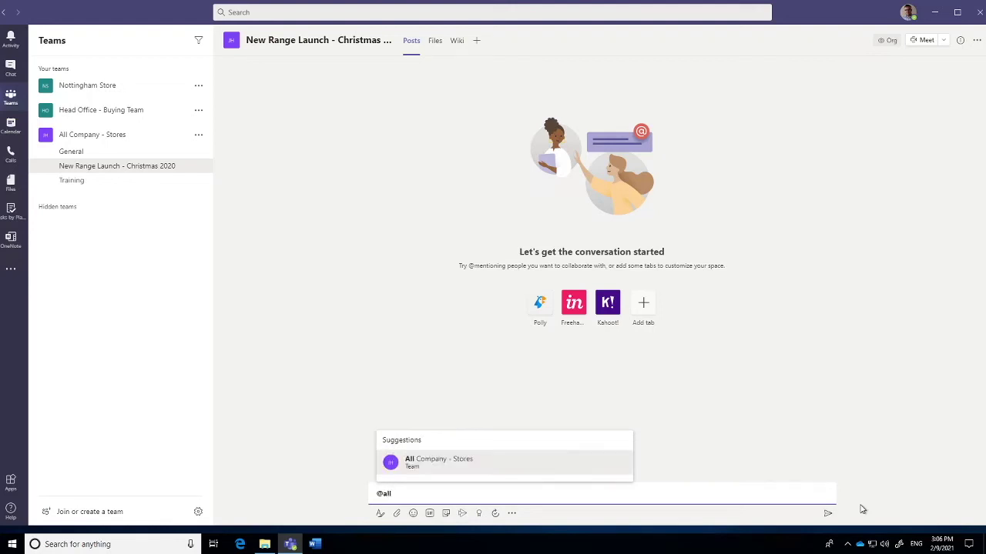
pyautogui.click(433, 468)
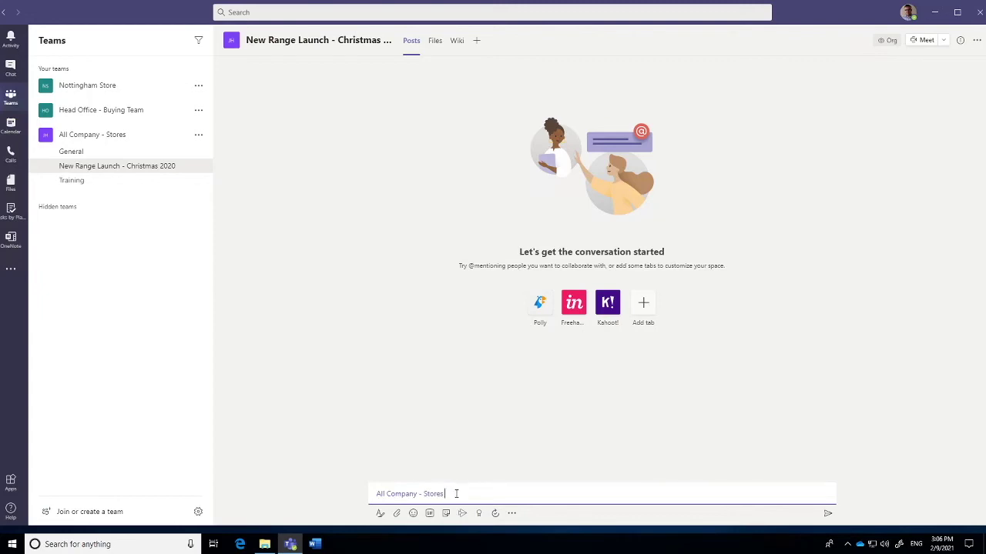
pyautogui.write('here is the launch guide')
# Step: Attach the Christmas 2020 Display Layout Guide document from the computer to the draft and send the post
pyautogui.click(397, 514)
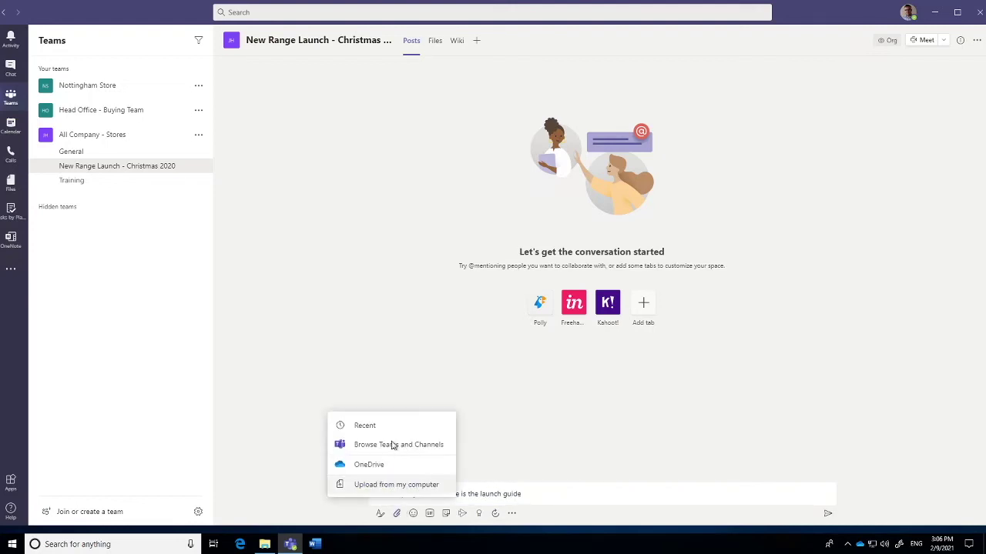
pyautogui.click(382, 485)
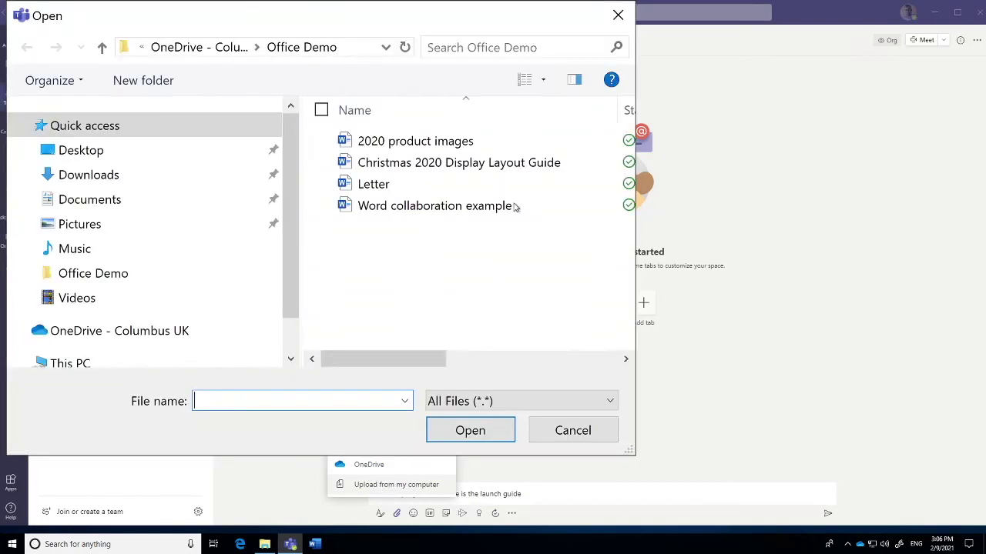
pyautogui.click(503, 162)
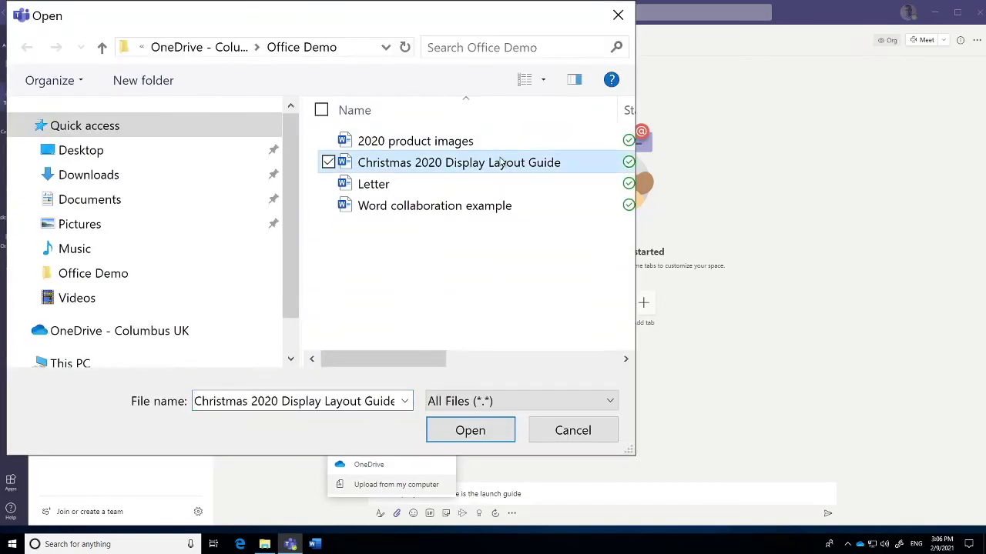
pyautogui.click(471, 433)
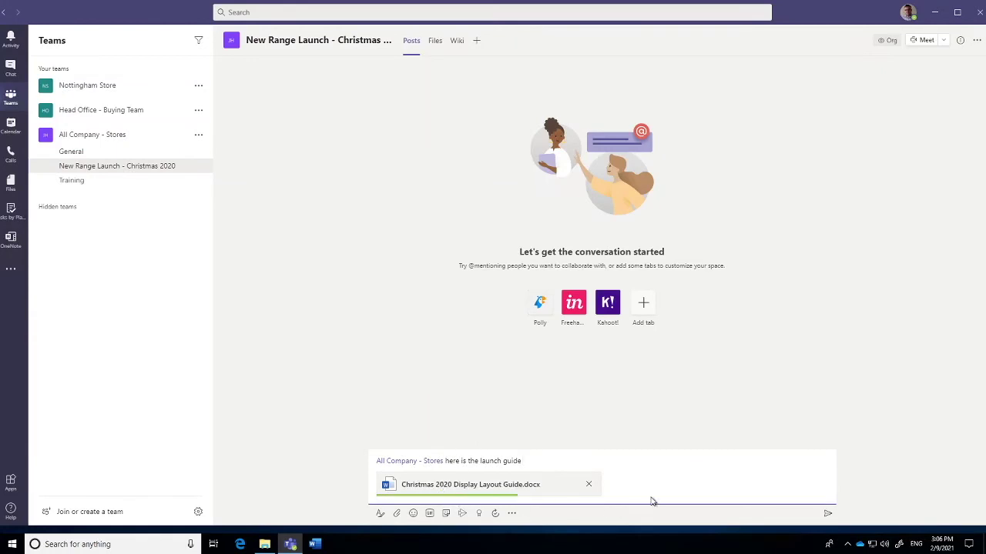
pyautogui.click(827, 516)
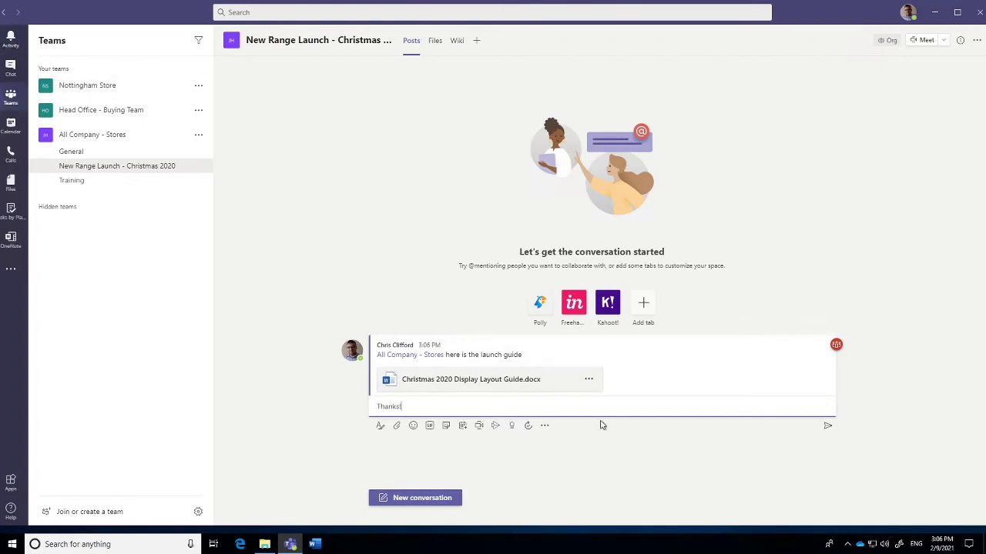
# Step: Send the reply "Thanks!" under the launch guide post and add a heart reaction to the original post
pyautogui.press('Return')
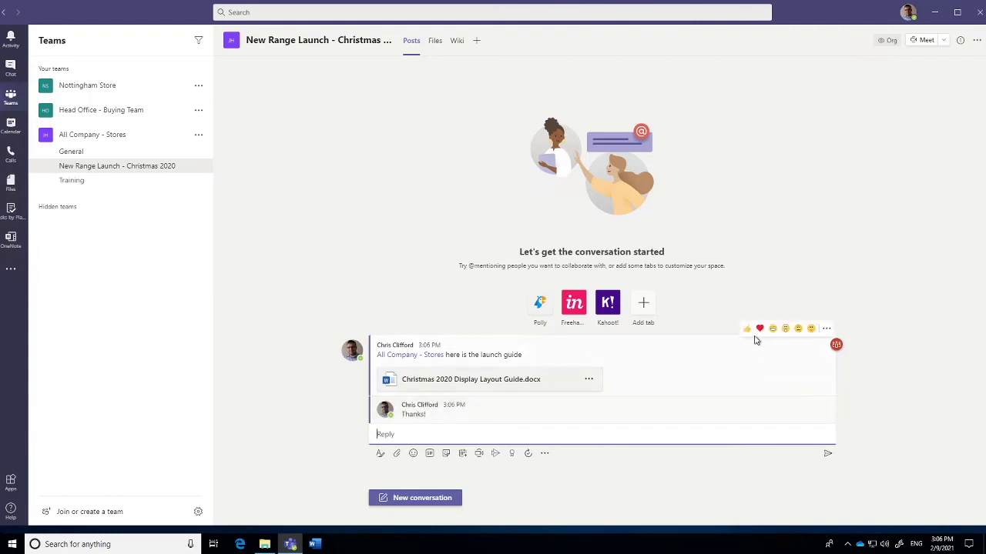
pyautogui.click(760, 329)
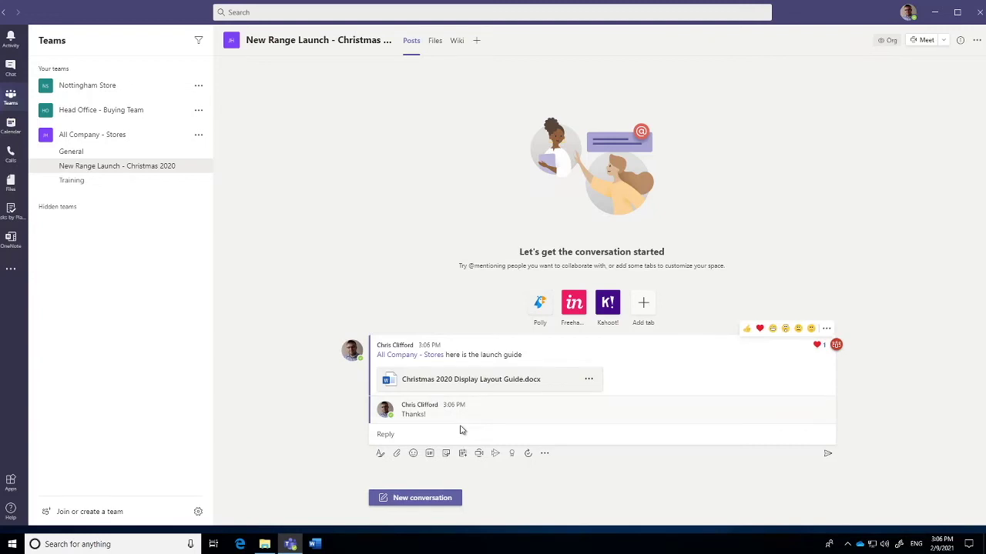
# Step: Open the attached Christmas 2020 Display Layout Guide, view it in the Word desktop app, and close the file
pyautogui.click(462, 383)
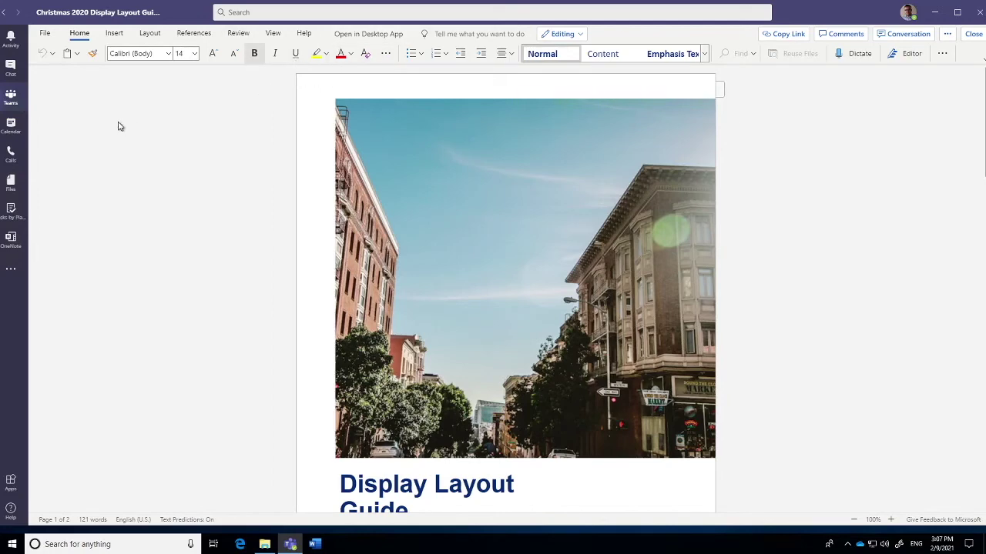
pyautogui.click(350, 35)
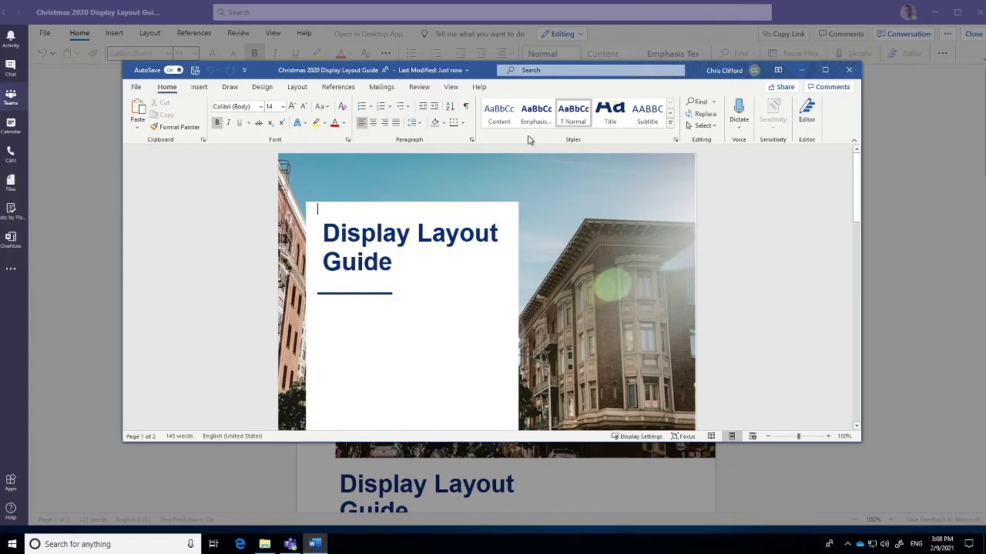
pyautogui.scroll(-5, 593, 249)
pyautogui.scroll(3, 593, 249)
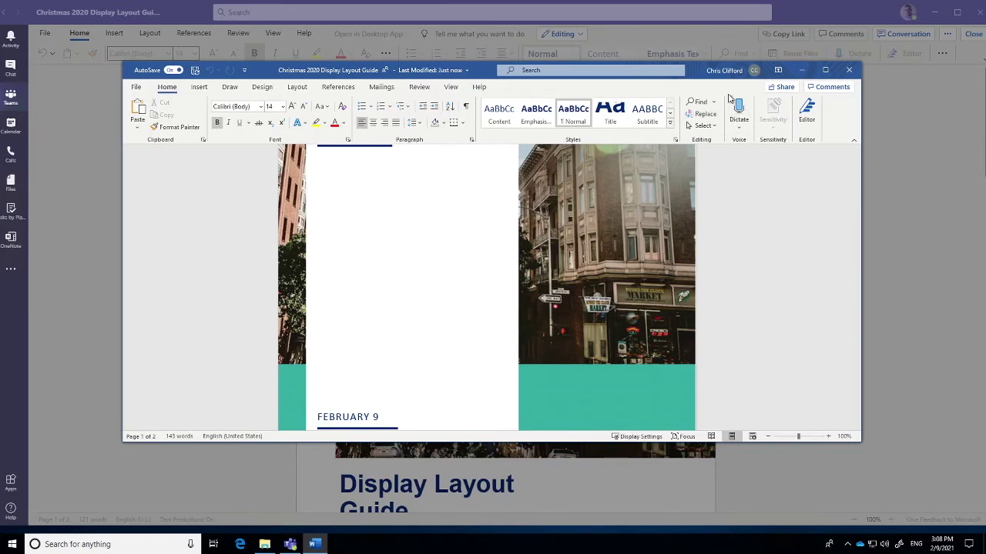
pyautogui.click(849, 71)
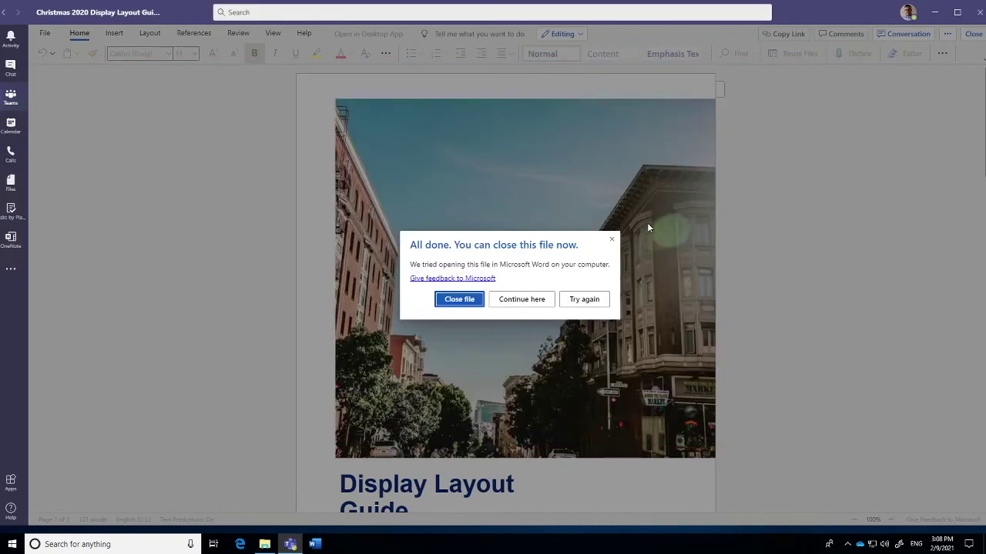
pyautogui.click(460, 299)
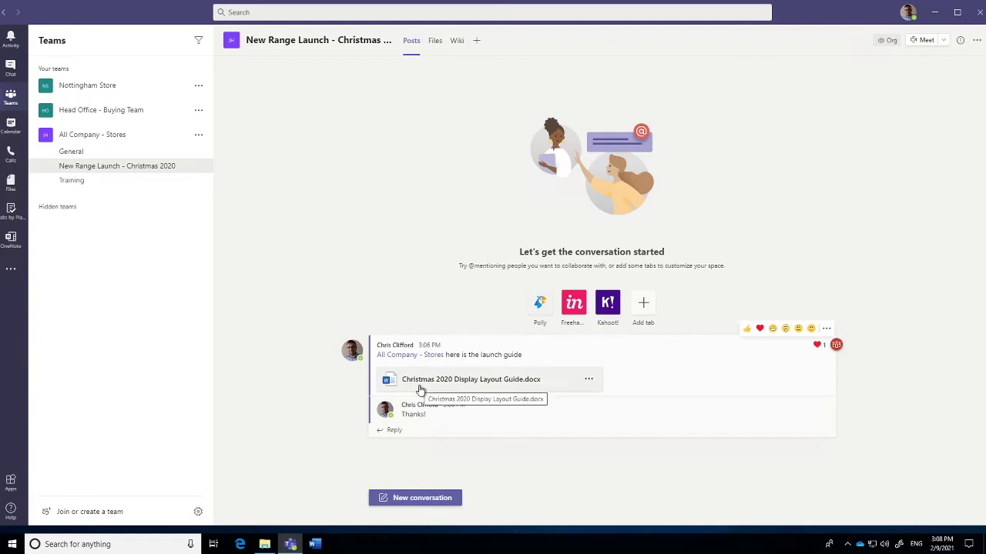
# Step: Open the Christmas 2020 Display Layout Guide from the channel's files, then return to the file list
pyautogui.click(435, 42)
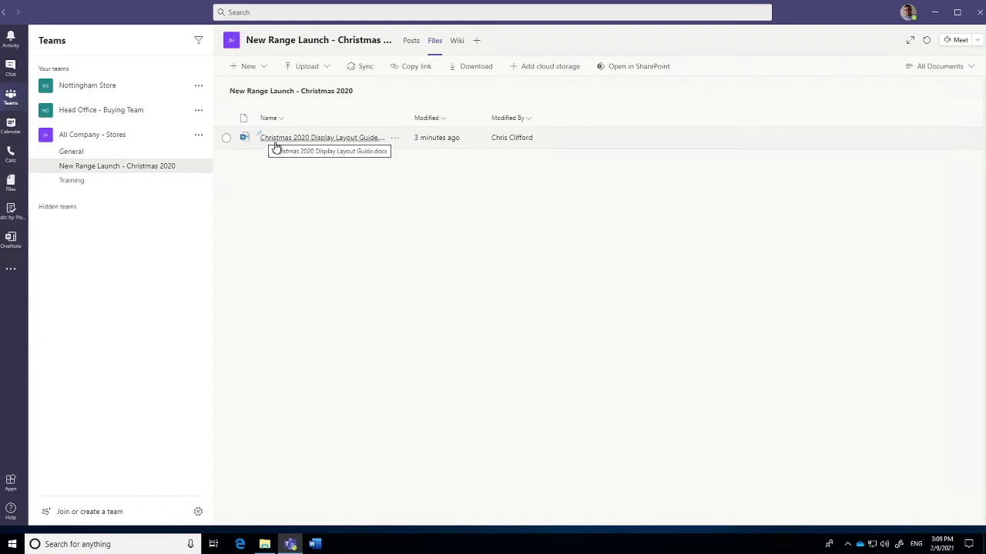
pyautogui.click(354, 148)
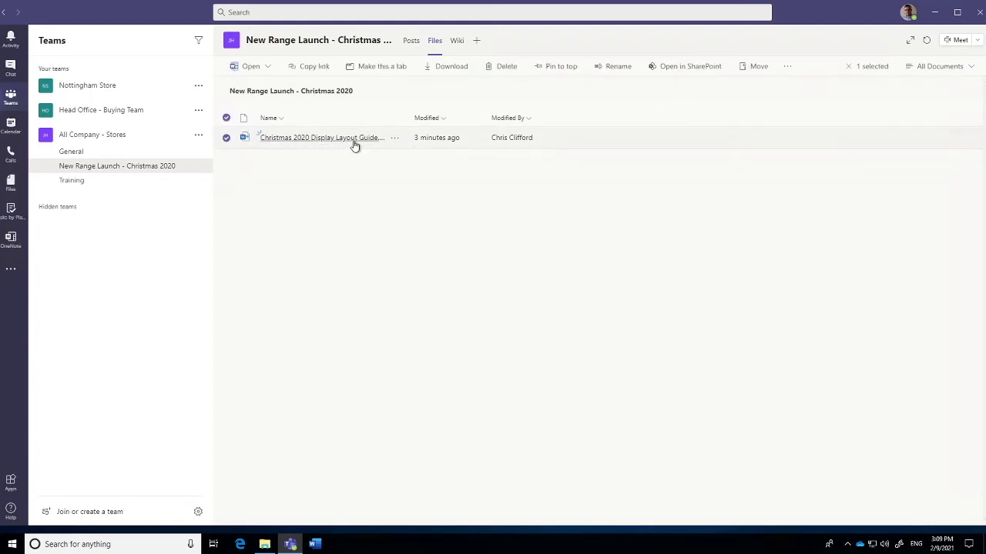
pyautogui.click(271, 144)
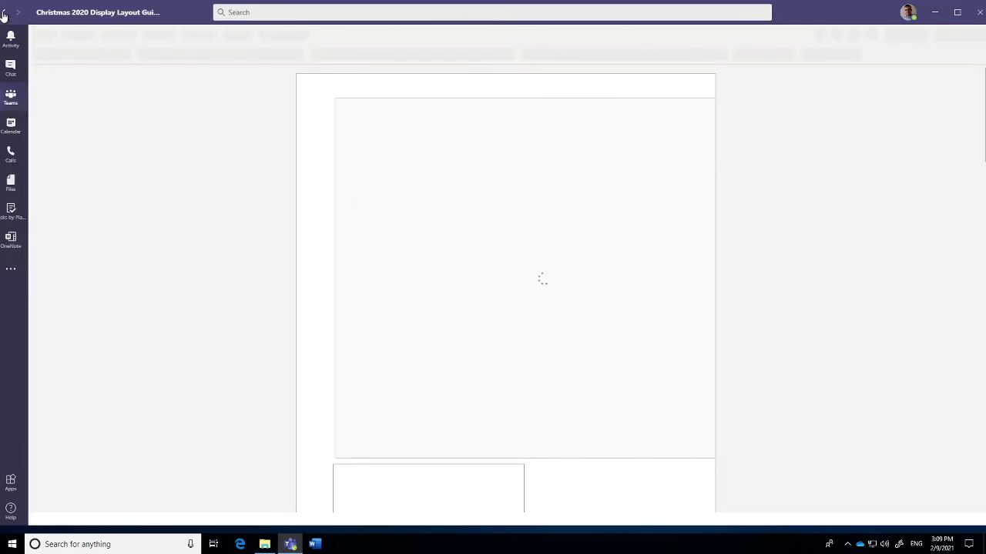
pyautogui.hotkey('alt', 'Left')
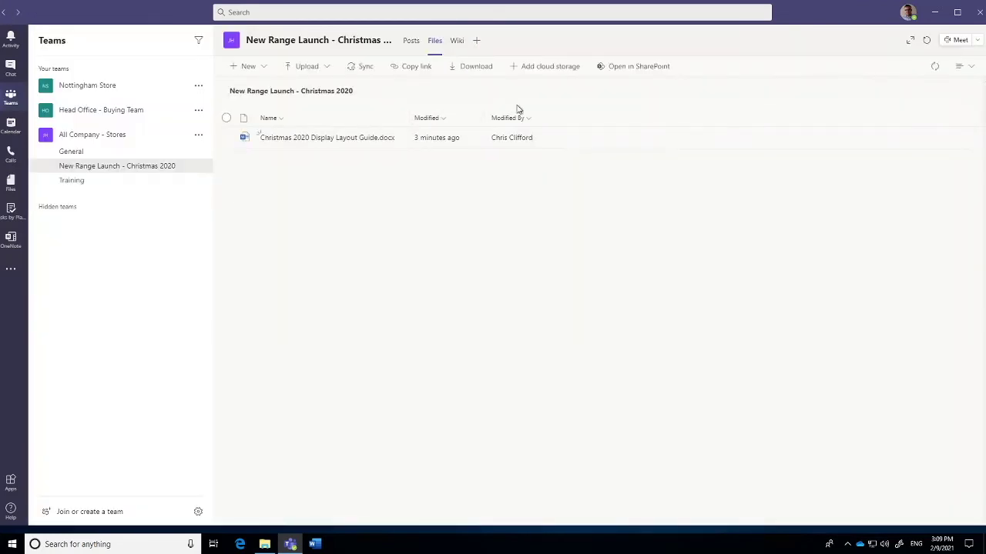
# Step: View the channel's files in SharePoint, check the version history of the Christmas 2020 Display Layout Guide, and return to Teams
pyautogui.click(623, 69)
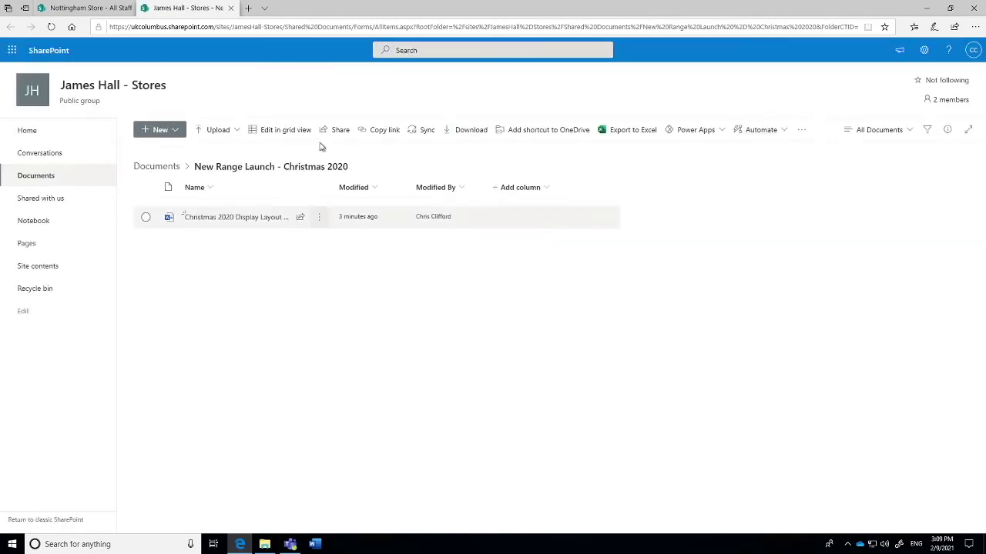
pyautogui.moveTo(319, 220)
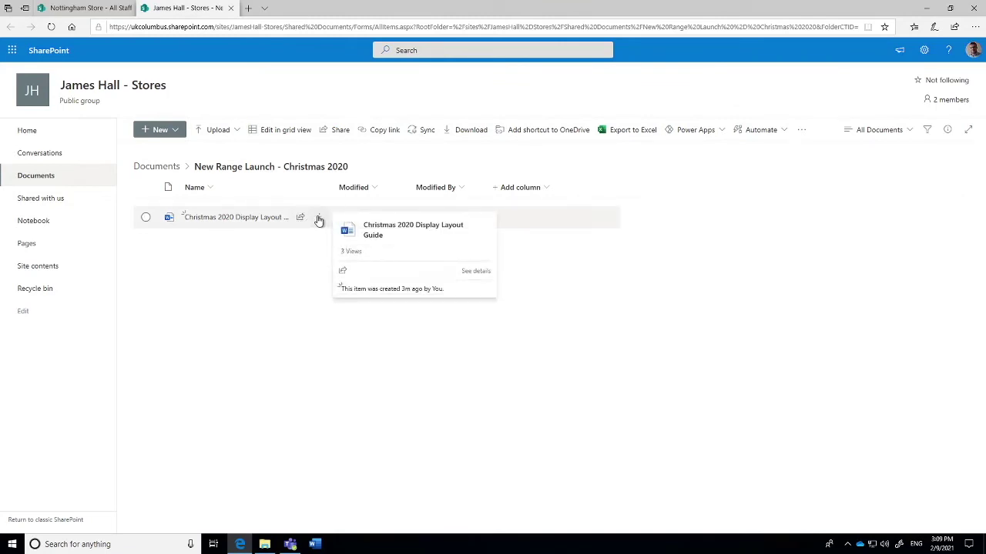
pyautogui.click(318, 218)
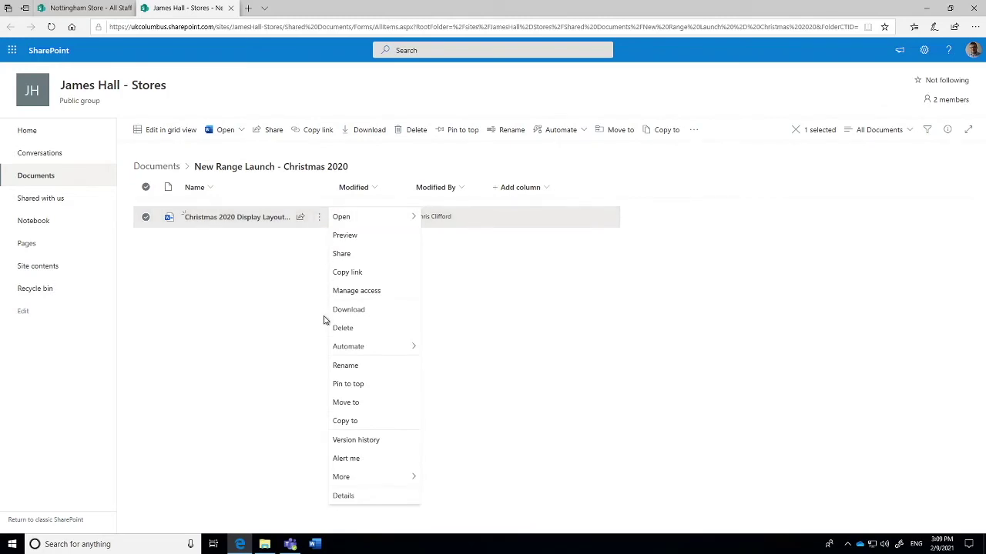
pyautogui.click(356, 443)
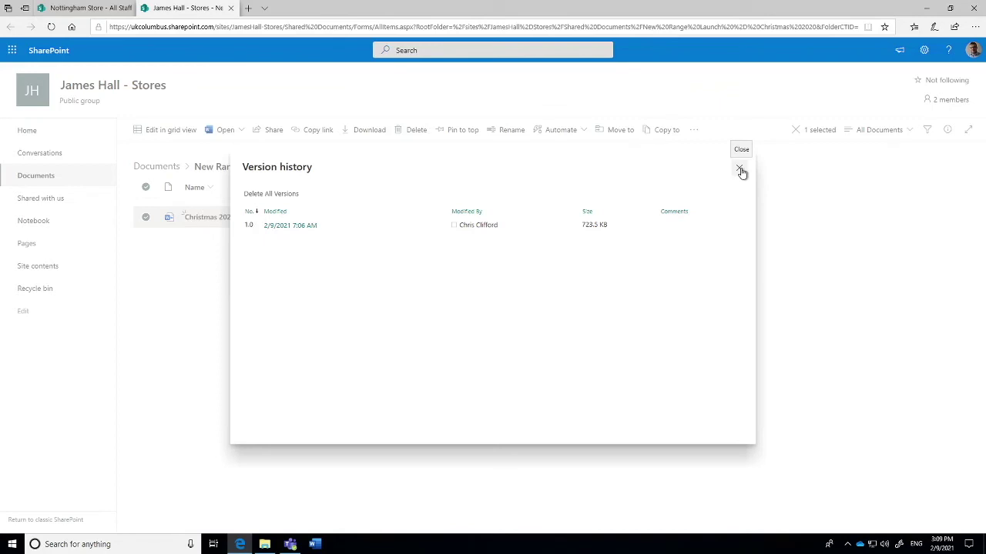
pyautogui.click(740, 171)
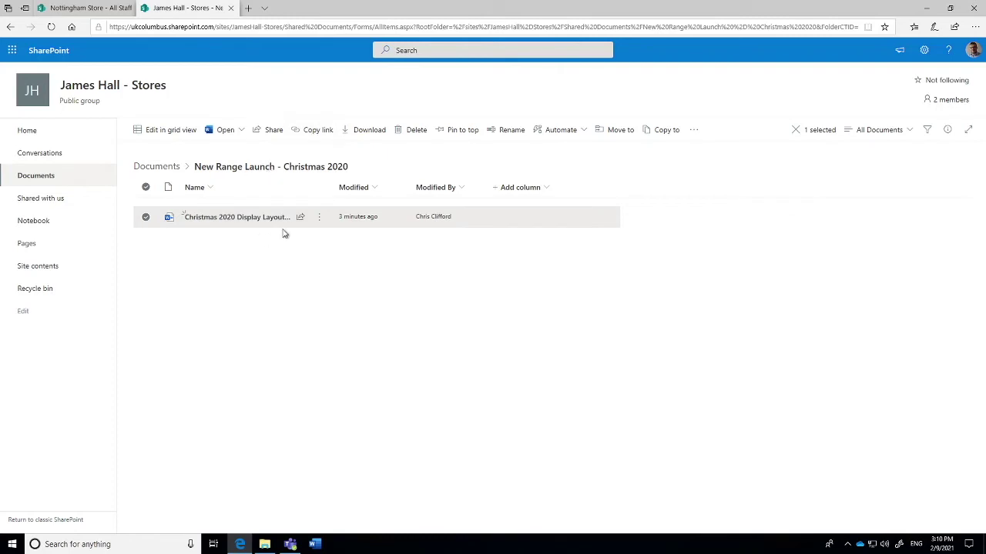
pyautogui.click(924, 11)
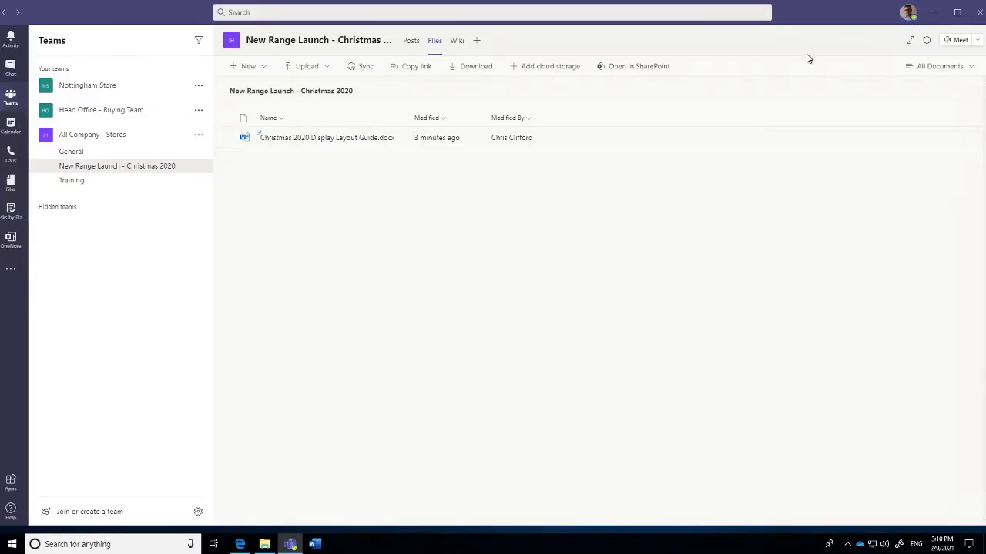
# Step: Make the Christmas 2020 Display Layout Guide a tab in the channel and look through the document there
pyautogui.click(363, 71)
pyautogui.click(395, 140)
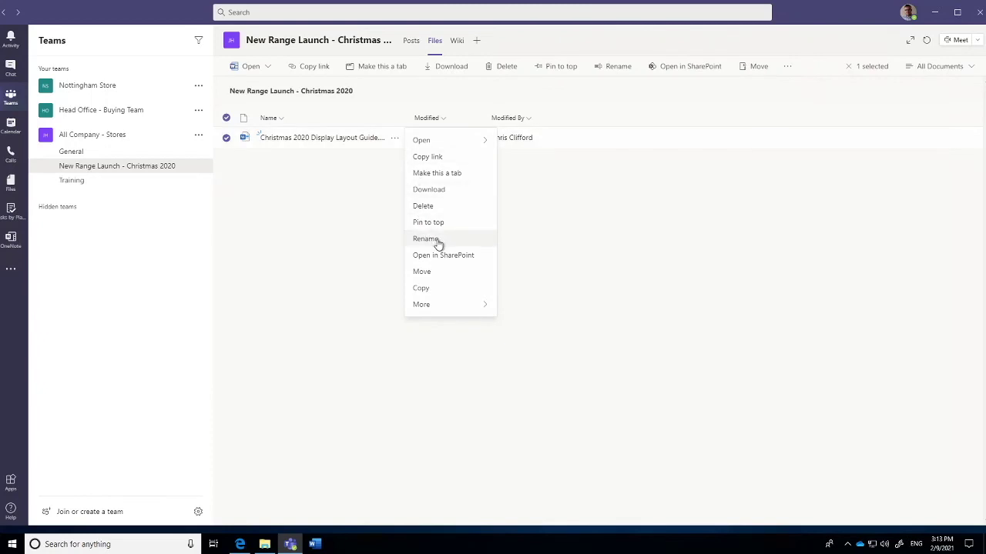
pyautogui.click(457, 178)
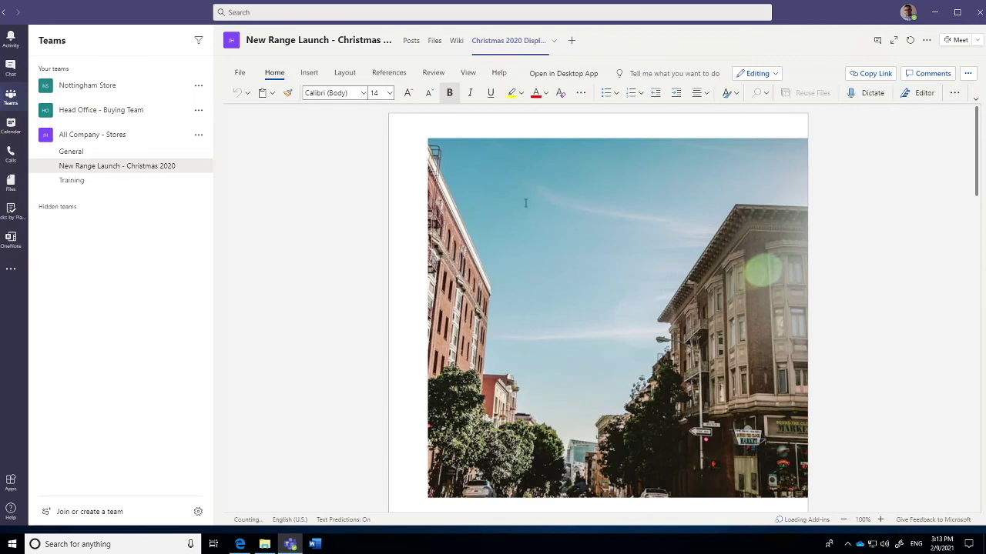
pyautogui.scroll(-3, 556, 270)
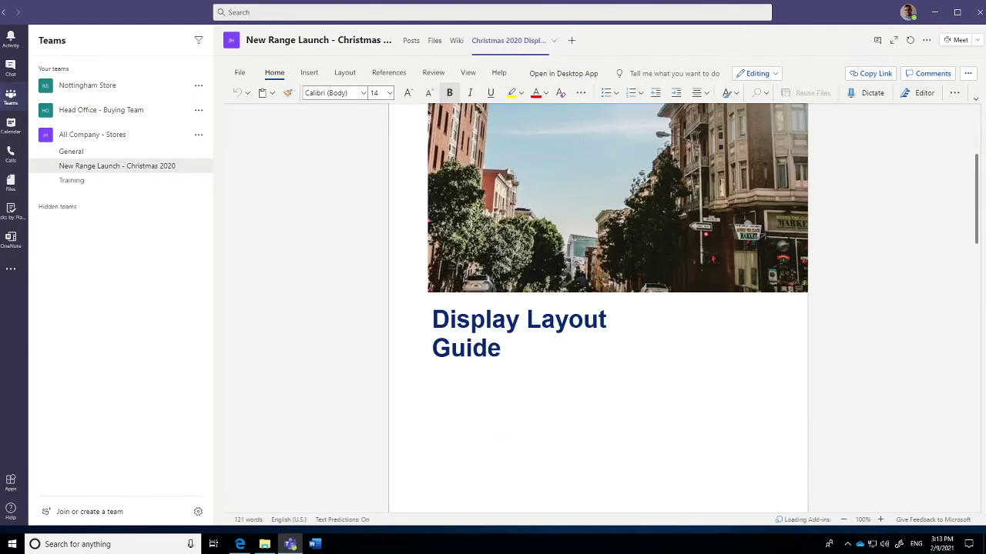
pyautogui.scroll(3, 557, 270)
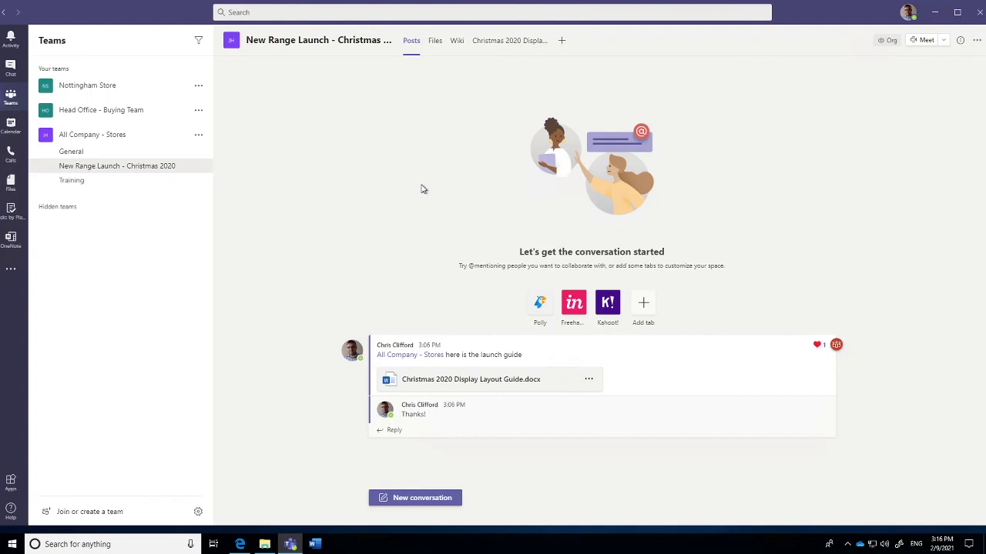
# Step: Look through the available tab apps and add a Tasks by Planner and To Do tab with a new plan named Tasks
pyautogui.click(562, 42)
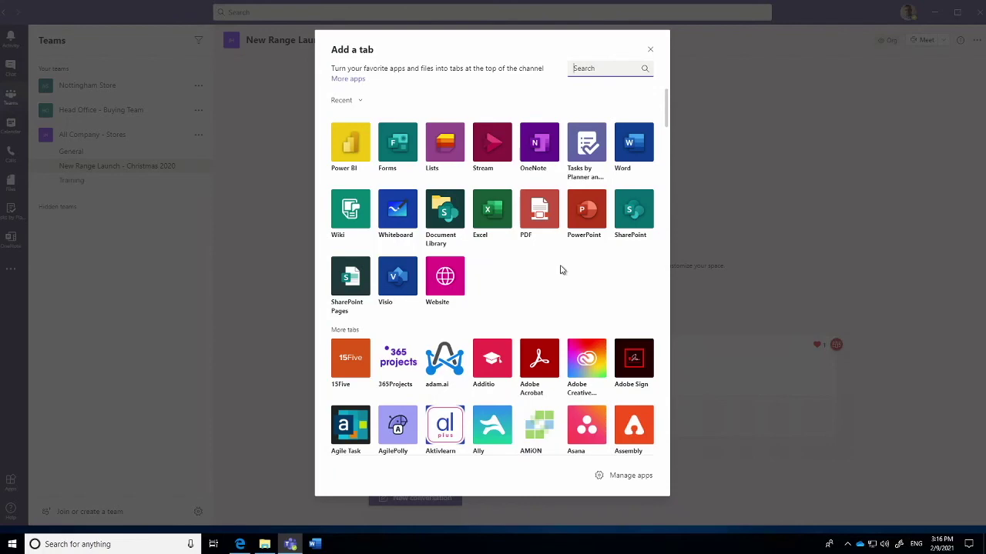
pyautogui.scroll(-4, 564, 267)
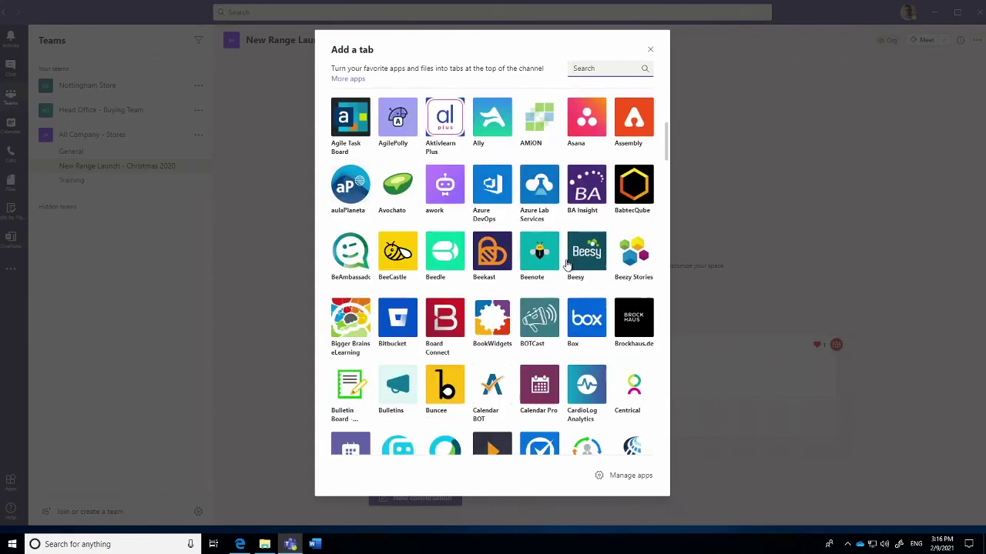
pyautogui.scroll(-7, 564, 267)
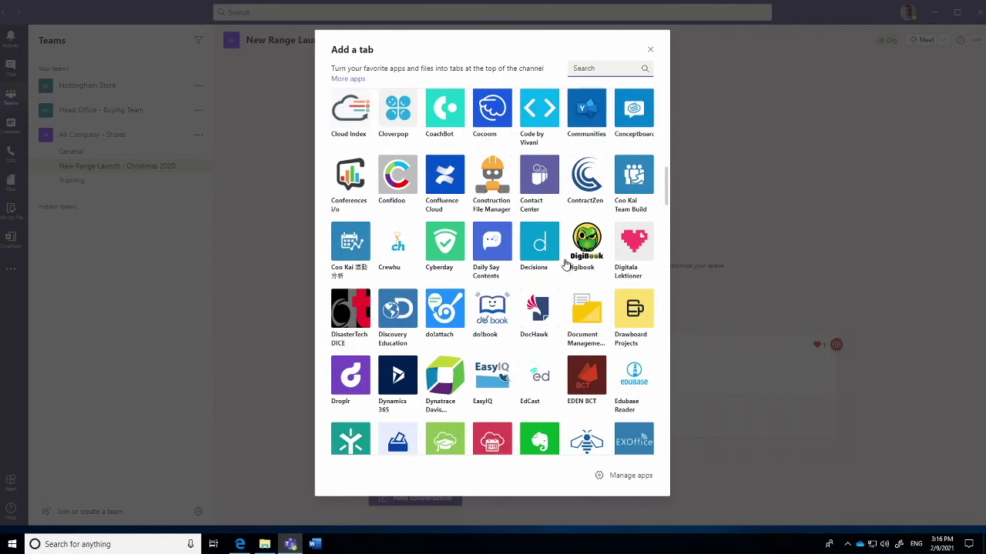
pyautogui.scroll(-2, 564, 262)
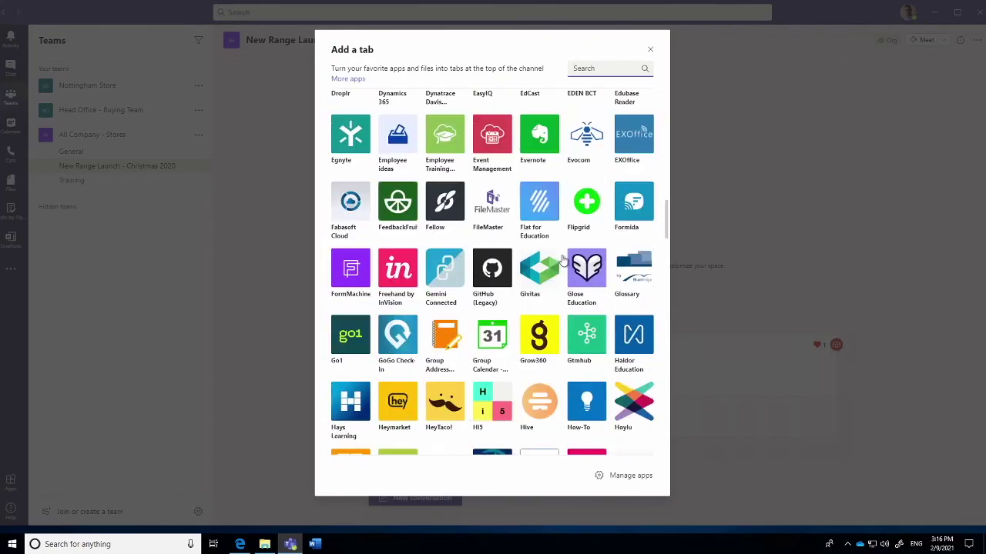
pyautogui.scroll(-4, 565, 262)
pyautogui.scroll(4, 565, 263)
pyautogui.scroll(10, 564, 263)
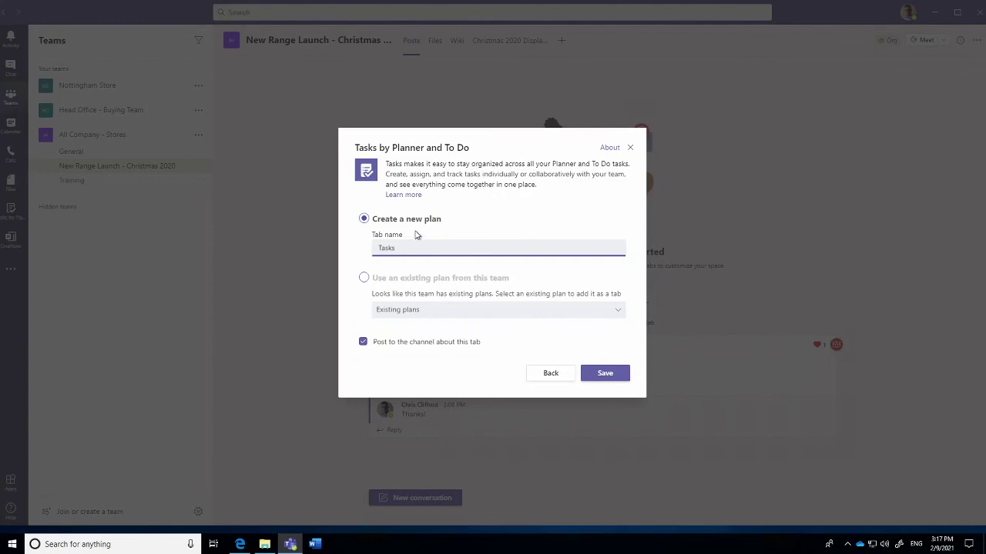
pyautogui.click(612, 375)
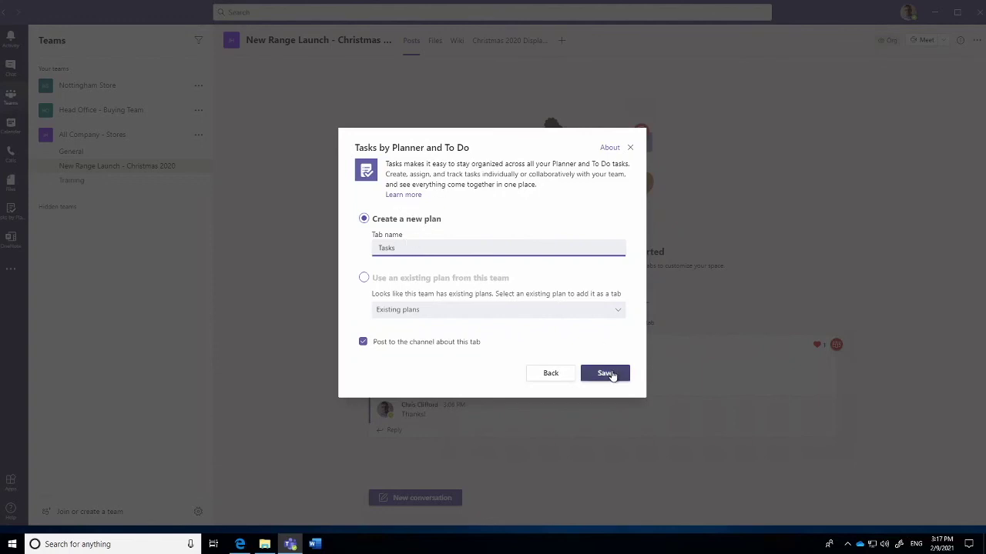
pyautogui.click(611, 375)
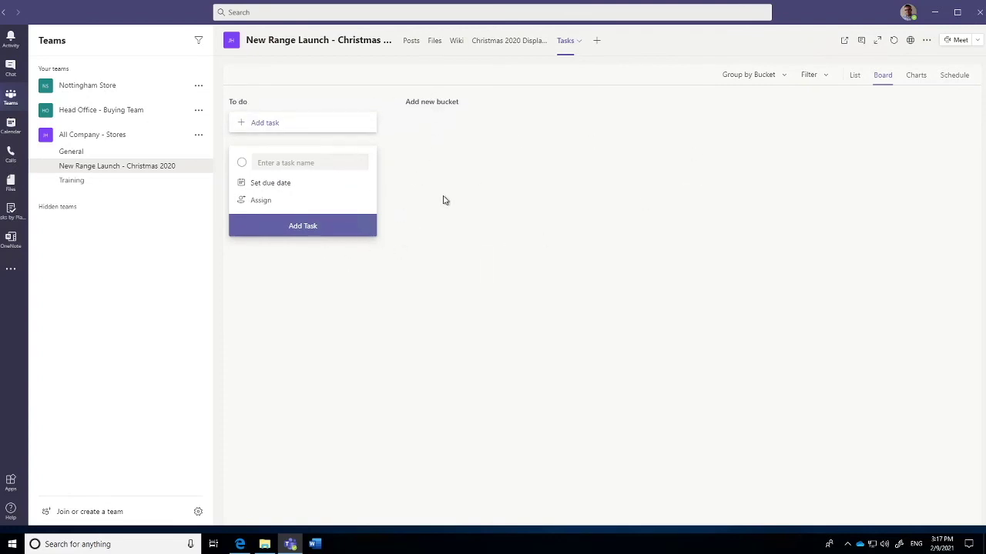
# Step: Add two buckets named In Progress and Complete to the Tasks board
pyautogui.click(433, 102)
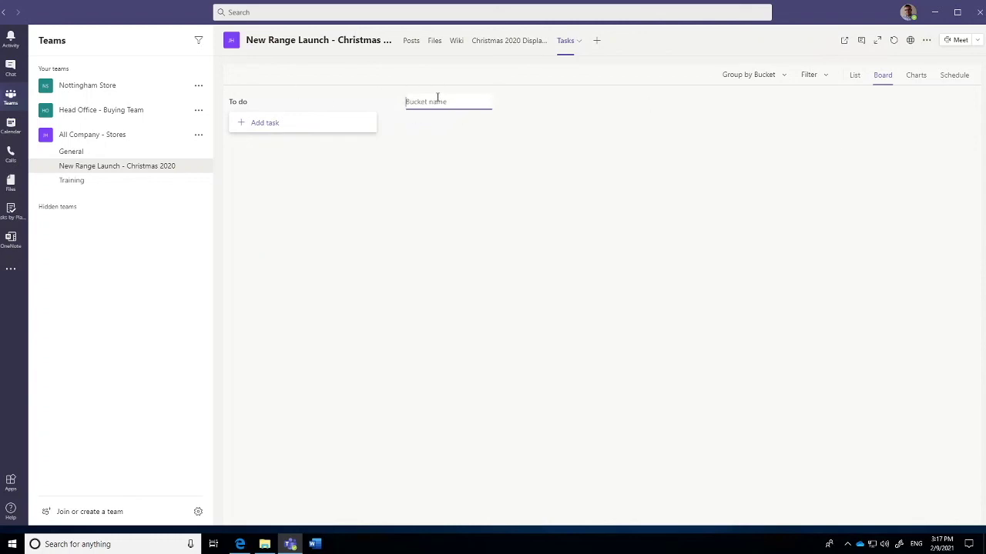
pyautogui.write('In Progress')
pyautogui.press('Return')
pyautogui.click(591, 103)
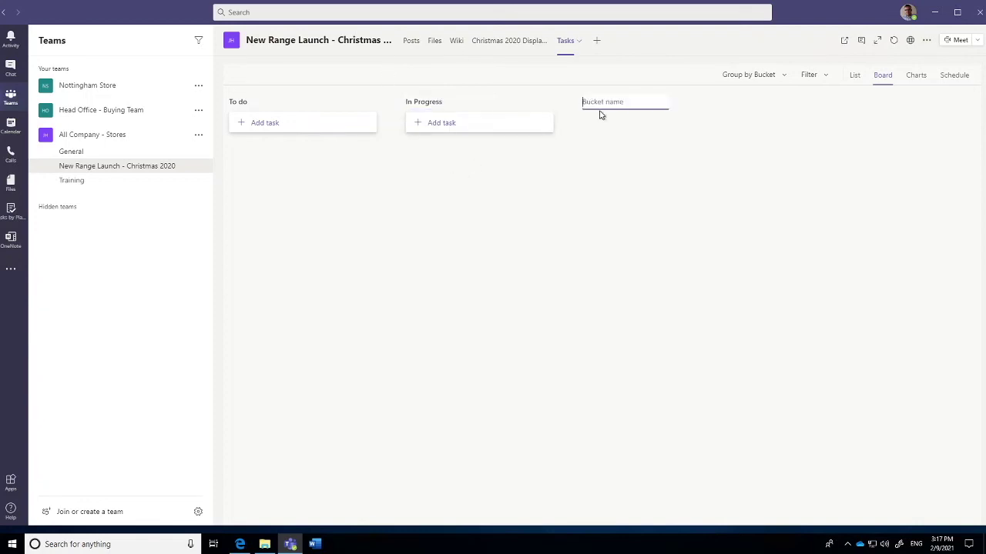
pyautogui.write('Complete')
pyautogui.press('Return')
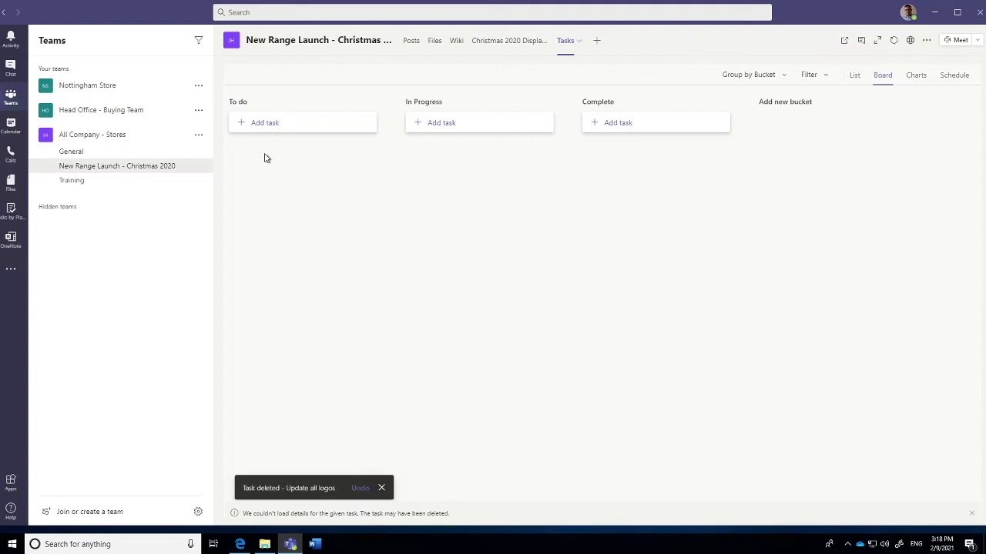
# Step: Add the task Update all logos to the To do bucket, due 02/25 and assigned to the other team member
pyautogui.click(271, 126)
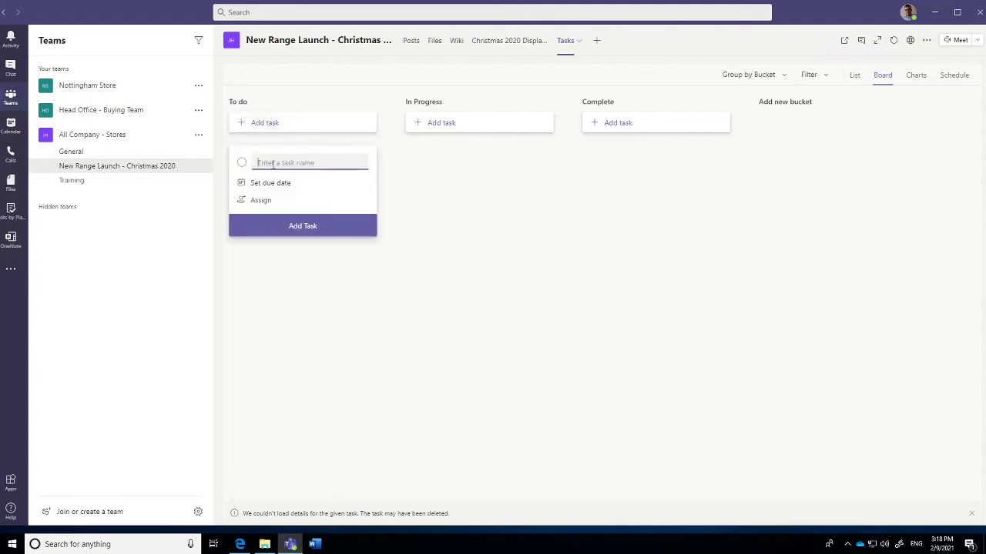
pyautogui.write('Update all i')
pyautogui.click(264, 186)
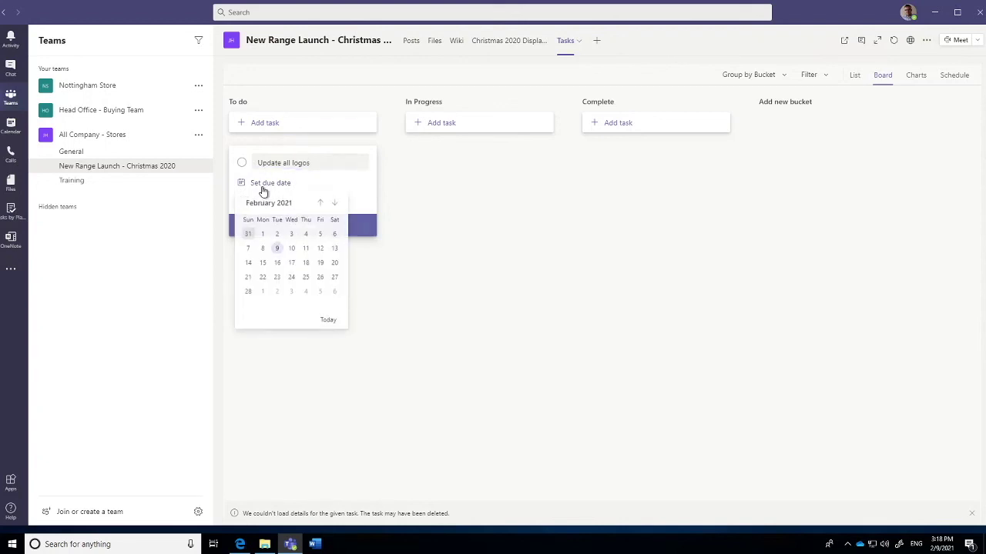
pyautogui.click(307, 281)
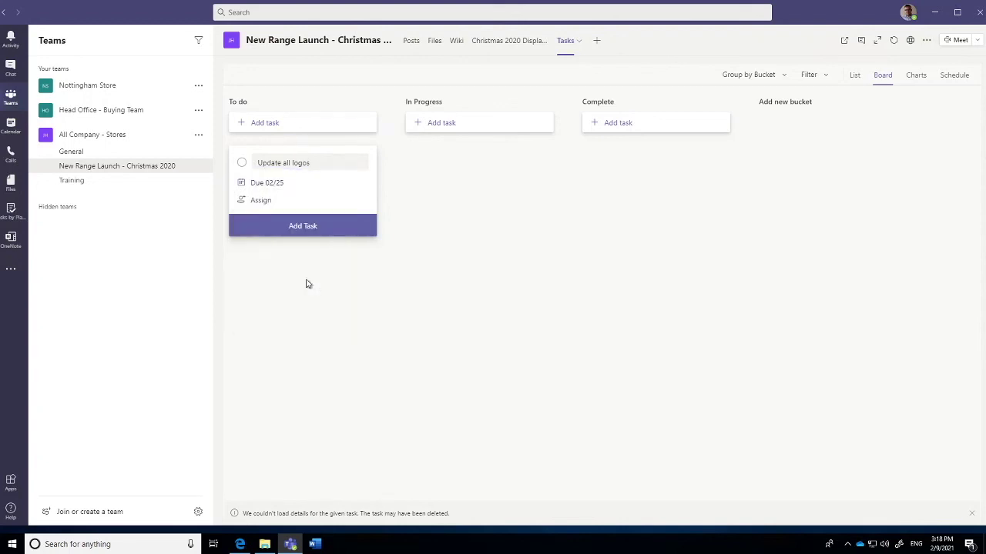
pyautogui.click(266, 204)
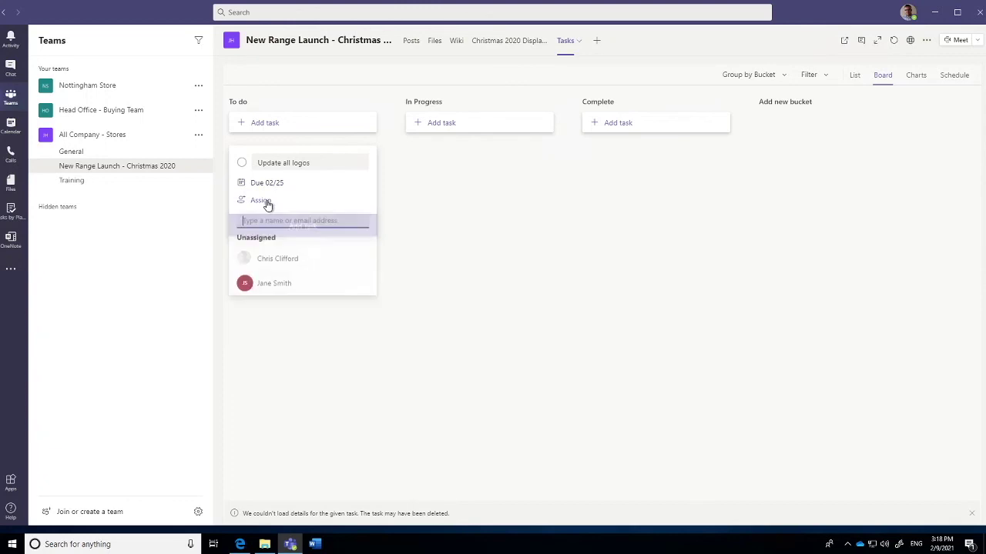
pyautogui.click(264, 286)
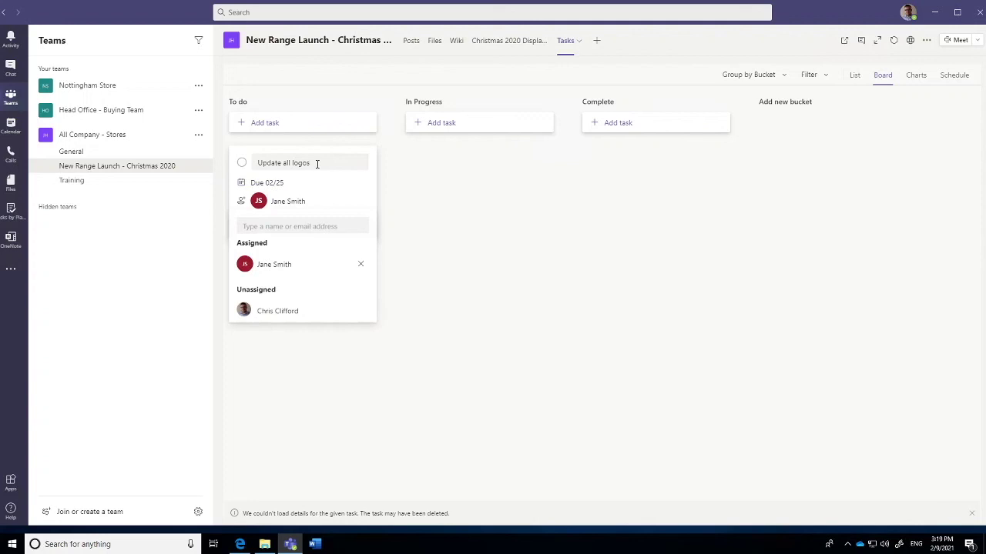
pyautogui.click(316, 162)
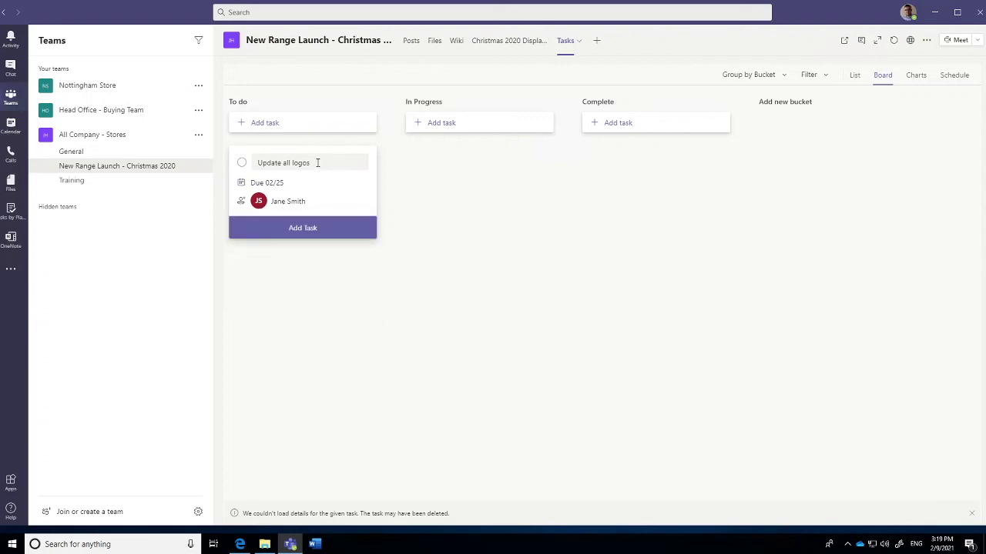
pyautogui.press('Return')
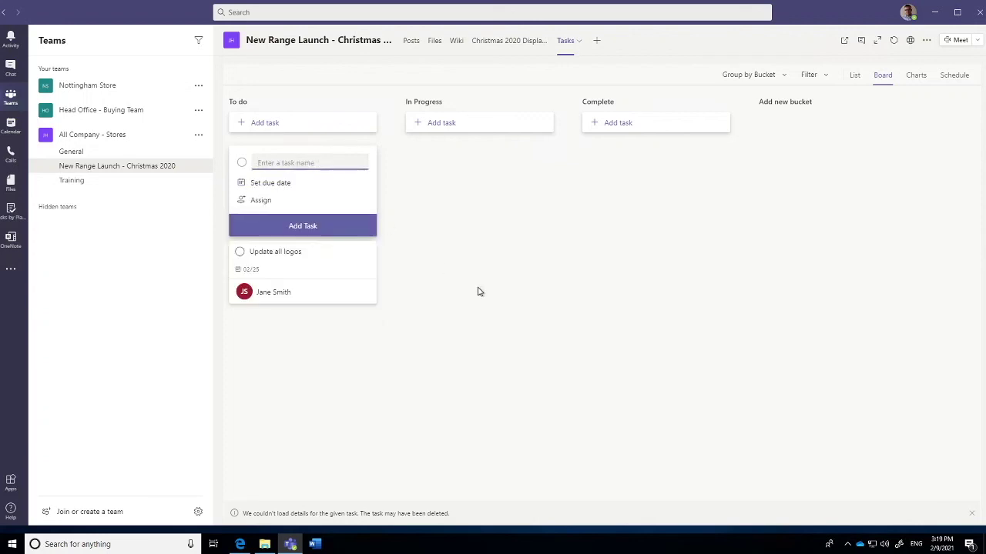
pyautogui.click(477, 292)
# Step: Move the Update all logos task to the In Progress bucket and add the checklist items dfsg and sdgfsfgs to it
pyautogui.moveTo(316, 164); pyautogui.dragTo(491, 185)
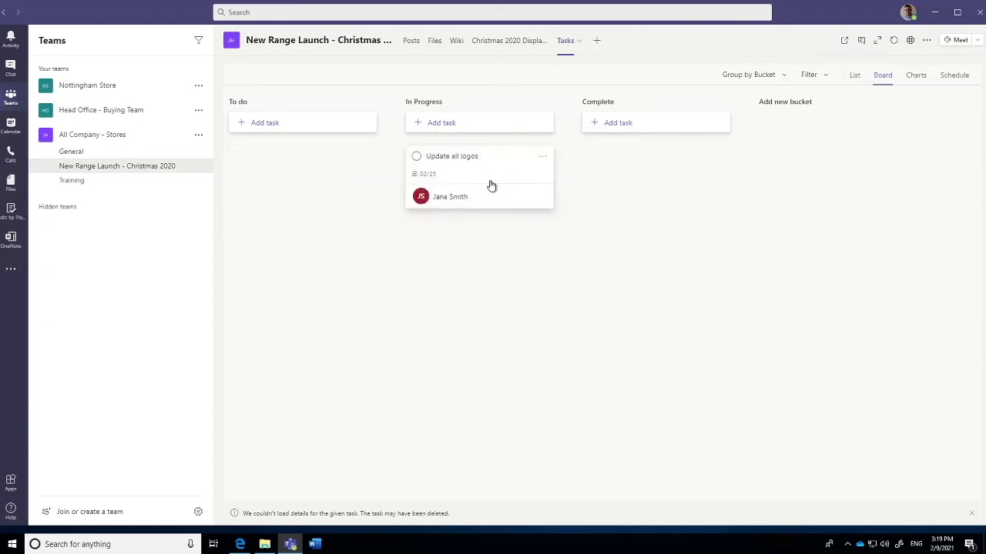
pyautogui.click(467, 163)
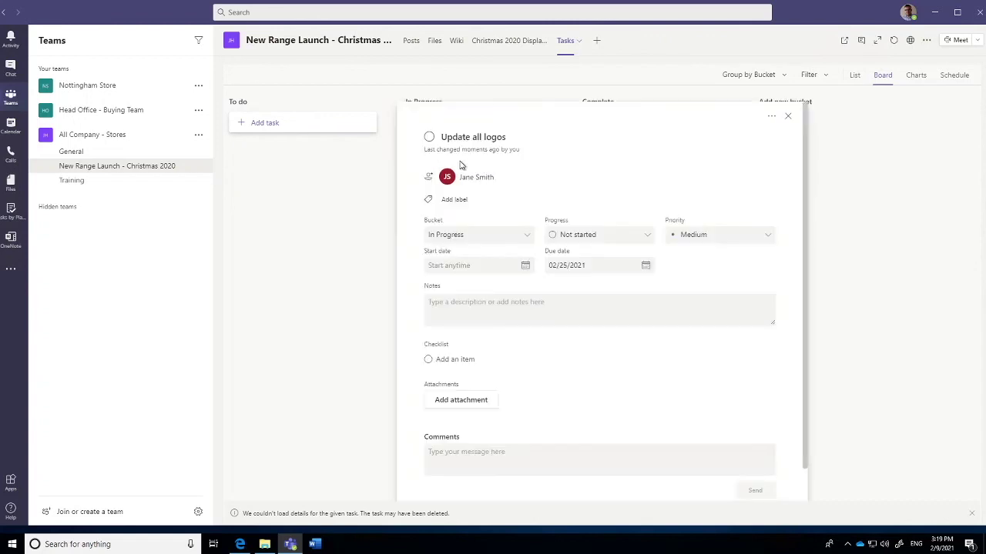
pyautogui.click(453, 361)
pyautogui.write('dfsg')
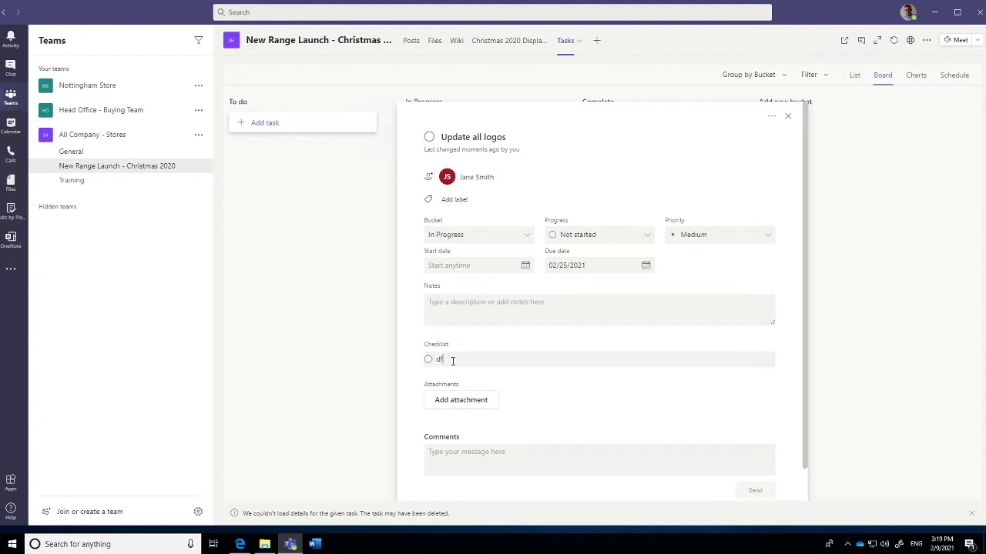
pyautogui.press('Return')
pyautogui.write('sdgfsfgs')
pyautogui.press('Return')
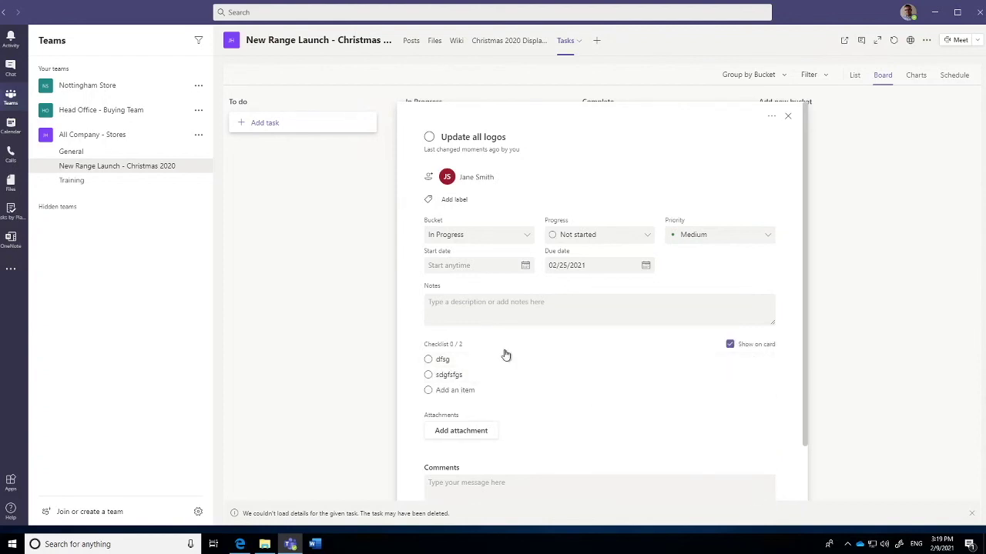
# Step: Mark the checklist item sdgfsfgs as done, close the task details, and move the task to the Complete bucket
pyautogui.click(429, 374)
pyautogui.scroll(-1, 668, 352)
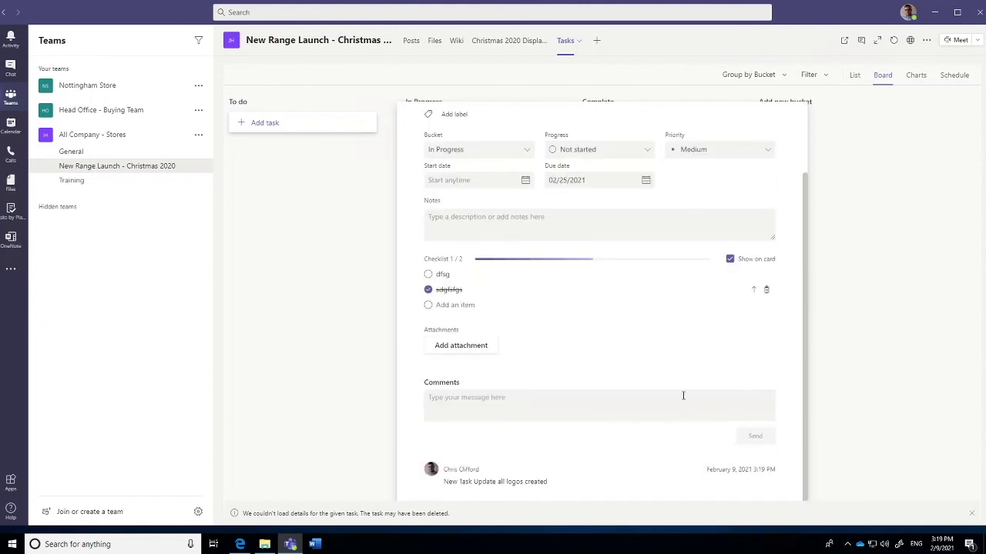
pyautogui.click(855, 194)
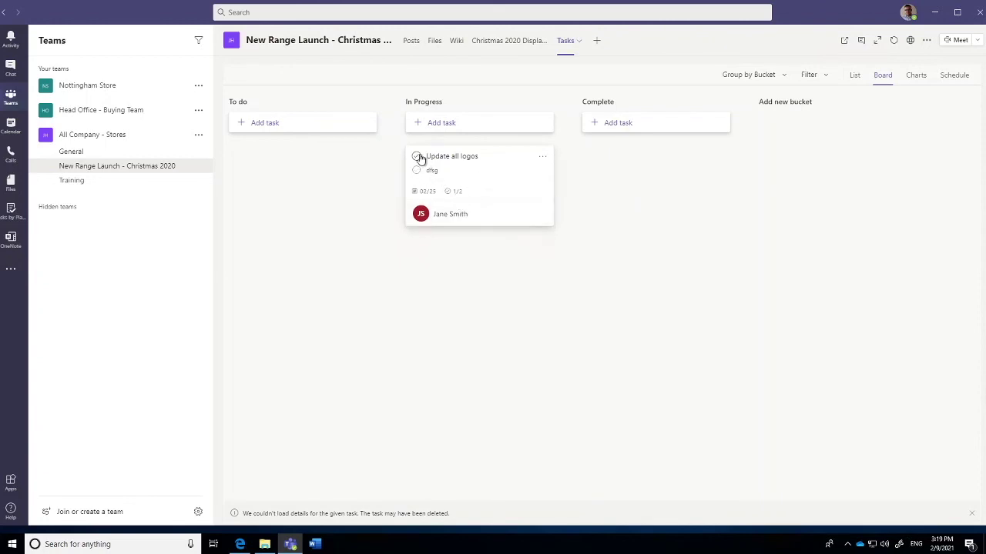
pyautogui.moveTo(464, 161); pyautogui.dragTo(620, 271)
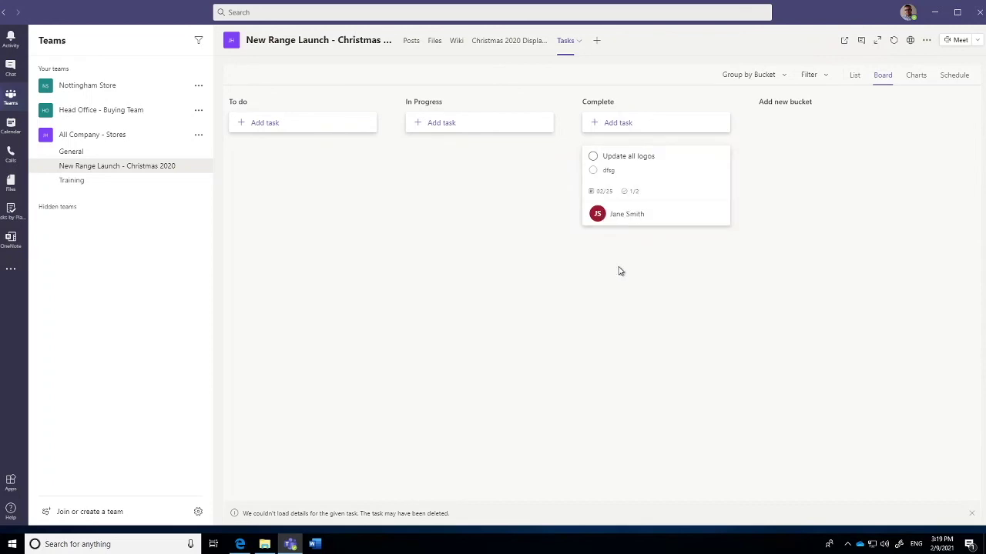
# Step: Examine the plan's status, bucket and member charts and its monthly schedule, then return to the channel's posts
pyautogui.click(916, 77)
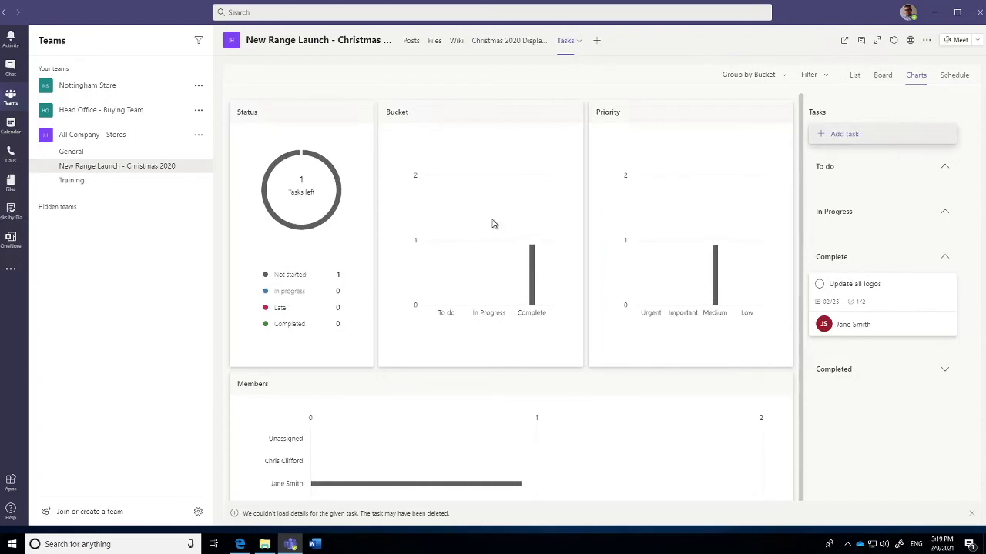
pyautogui.moveTo(351, 485)
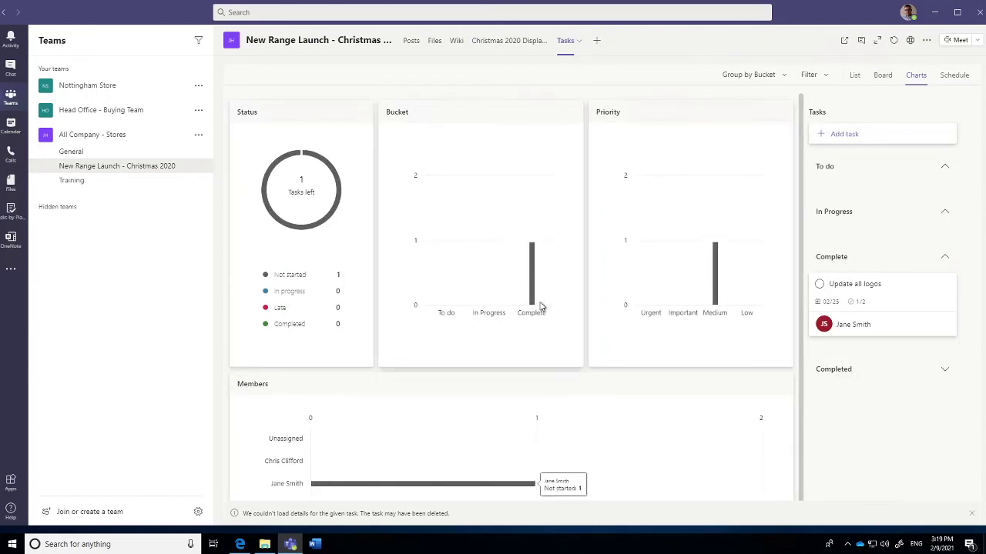
pyautogui.moveTo(532, 245)
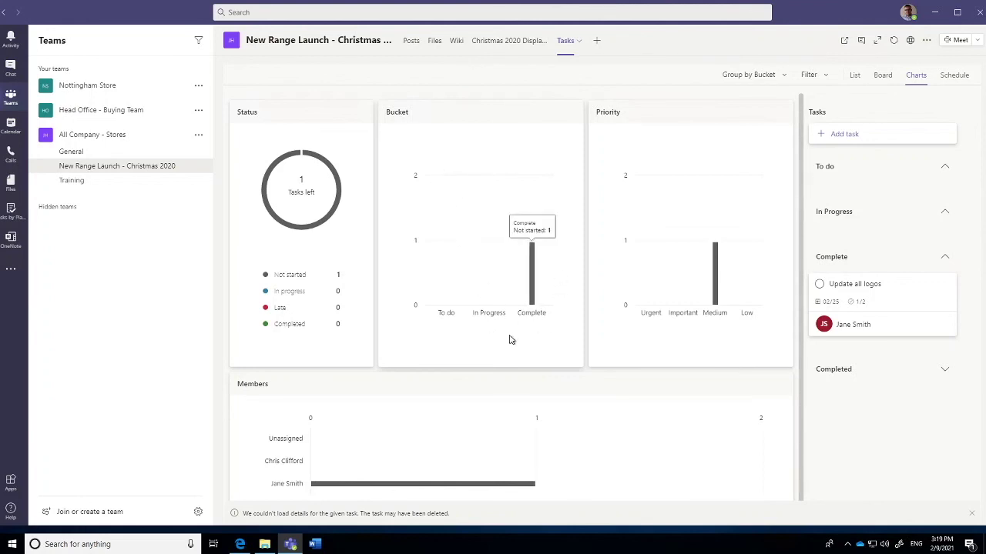
pyautogui.click(952, 77)
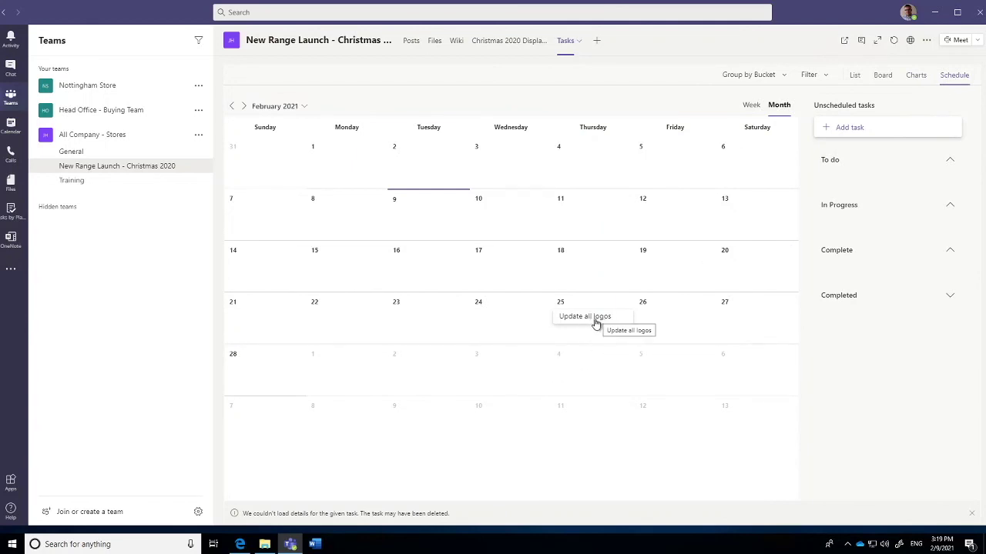
pyautogui.click(124, 171)
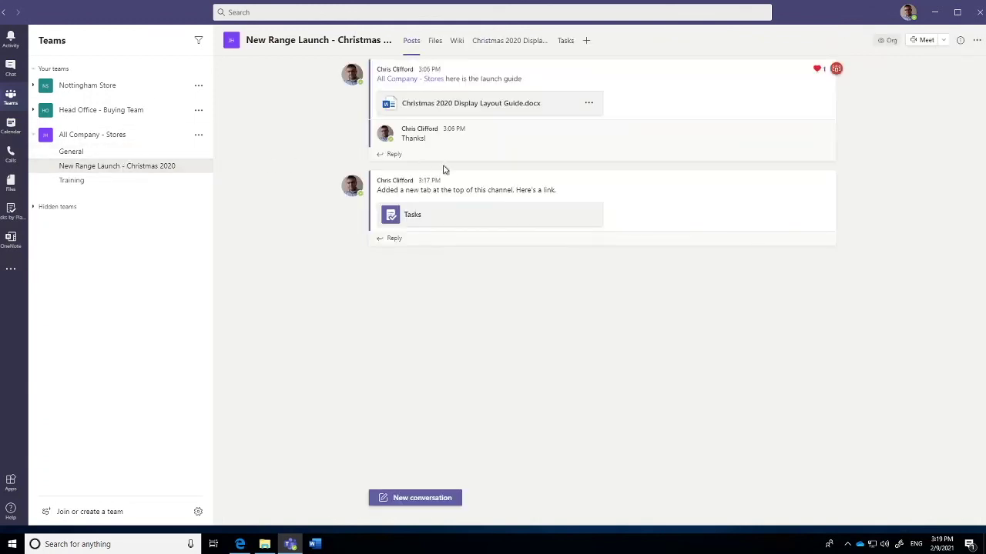
# Step: Add a OneNote tab to the channel with a new notebook named product launch
pyautogui.click(586, 41)
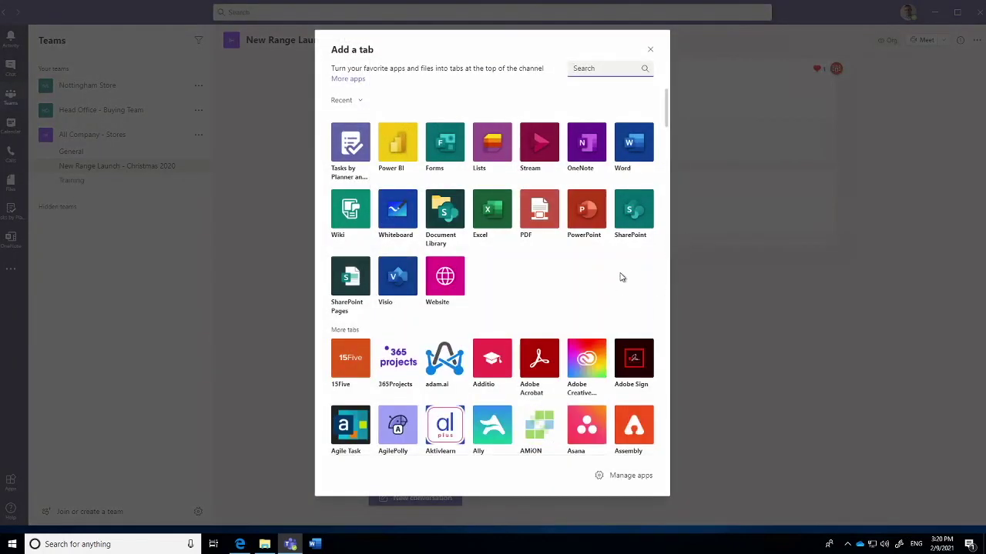
pyautogui.click(586, 146)
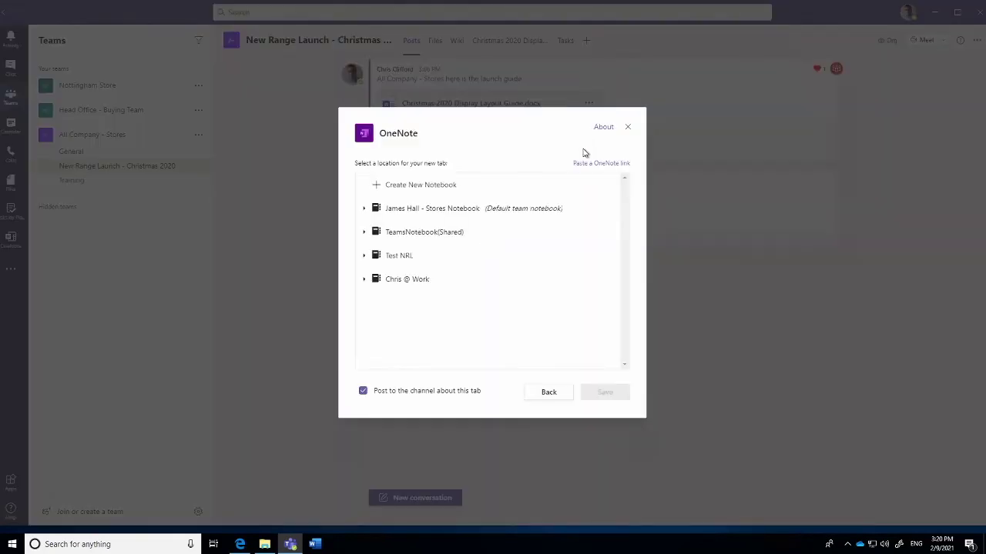
pyautogui.click(499, 183)
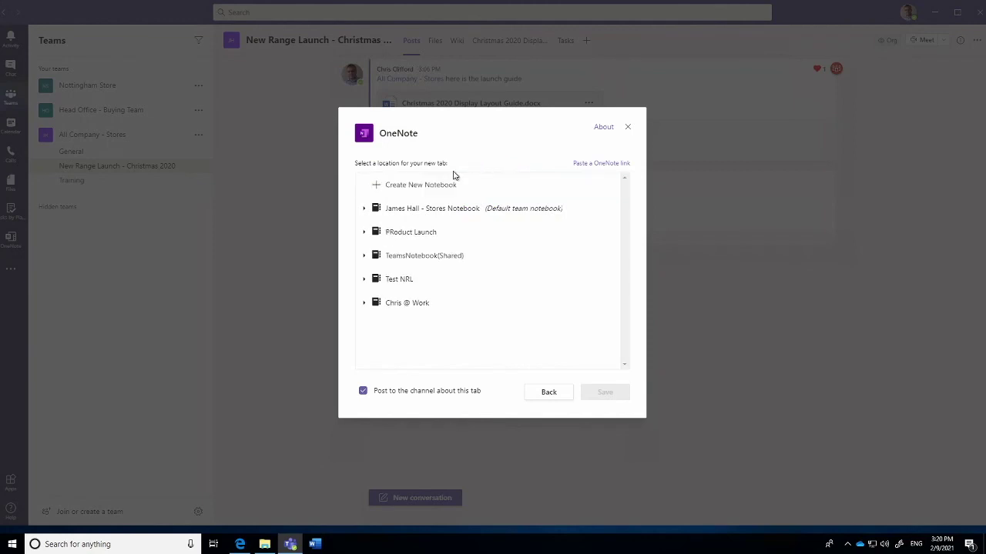
pyautogui.click(410, 186)
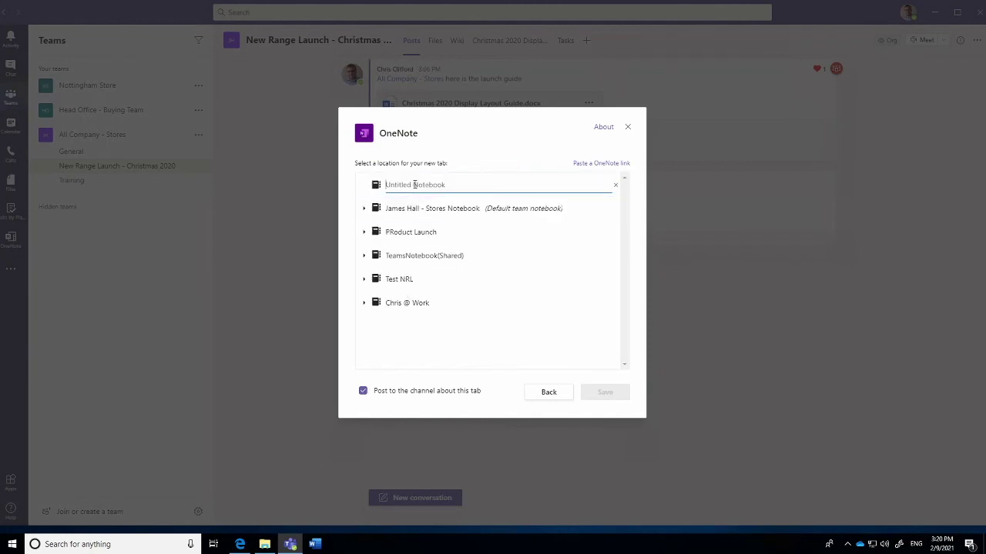
pyautogui.write('product launch')
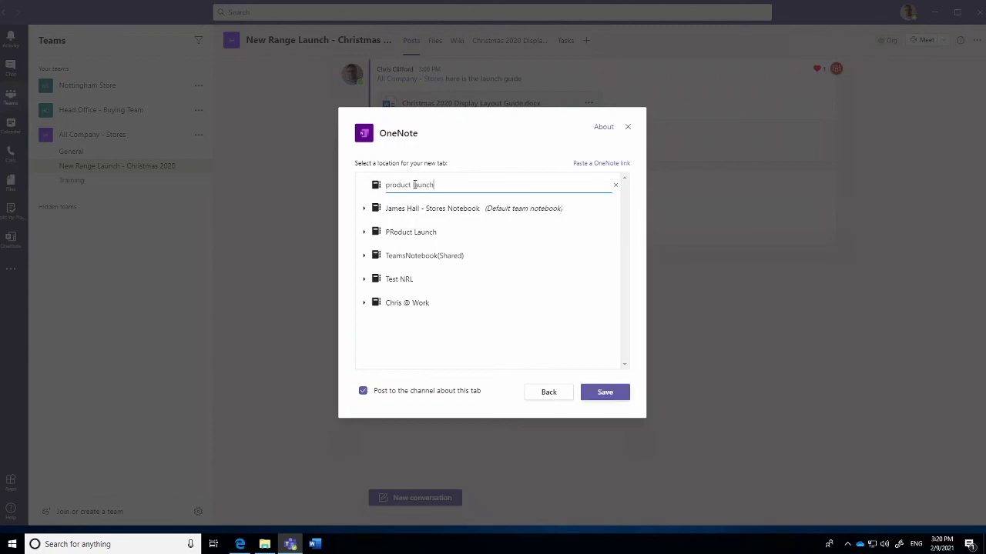
pyautogui.click(603, 393)
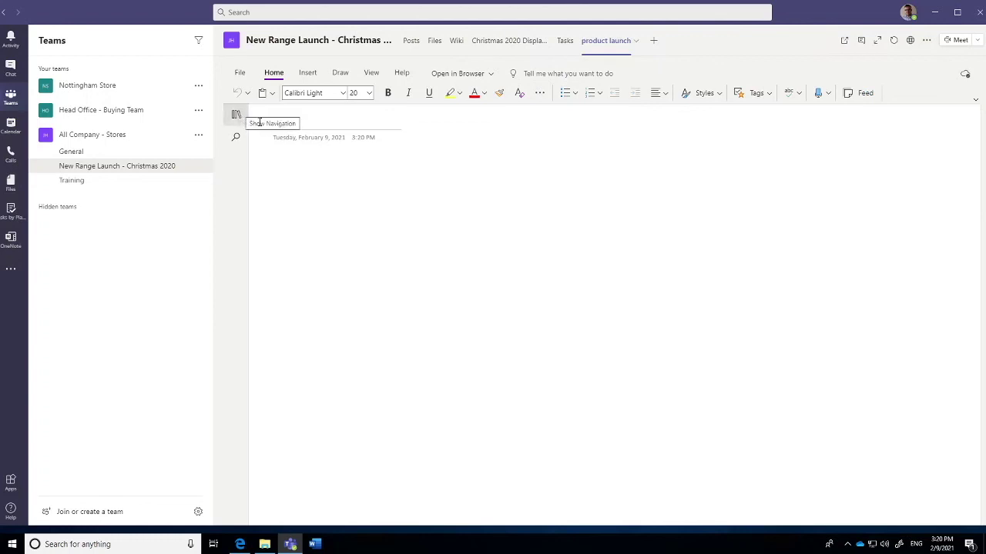
# Step: Look over the product launch notebook's sections and pages, the naming prompt for a new section, and the blank page
pyautogui.click(289, 155)
pyautogui.click(237, 116)
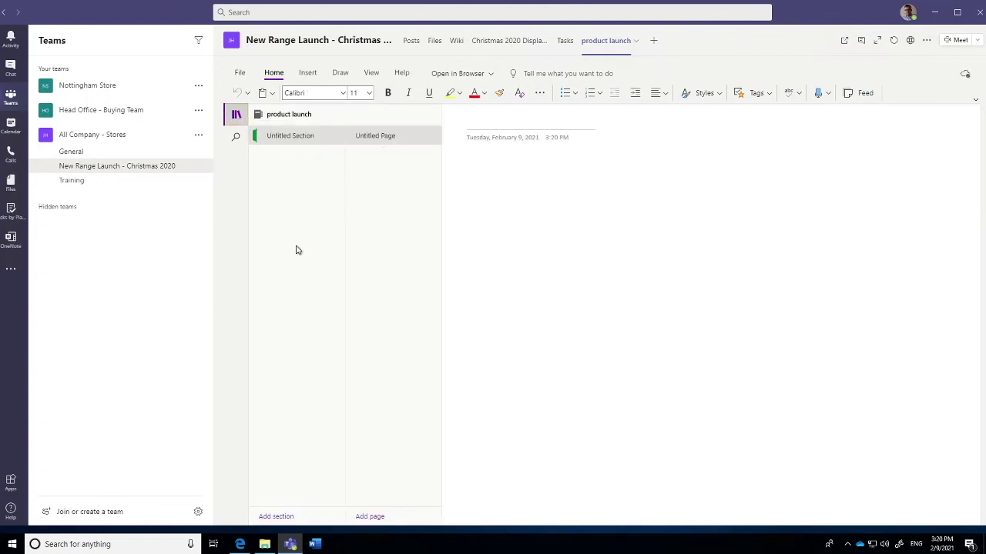
pyautogui.click(277, 515)
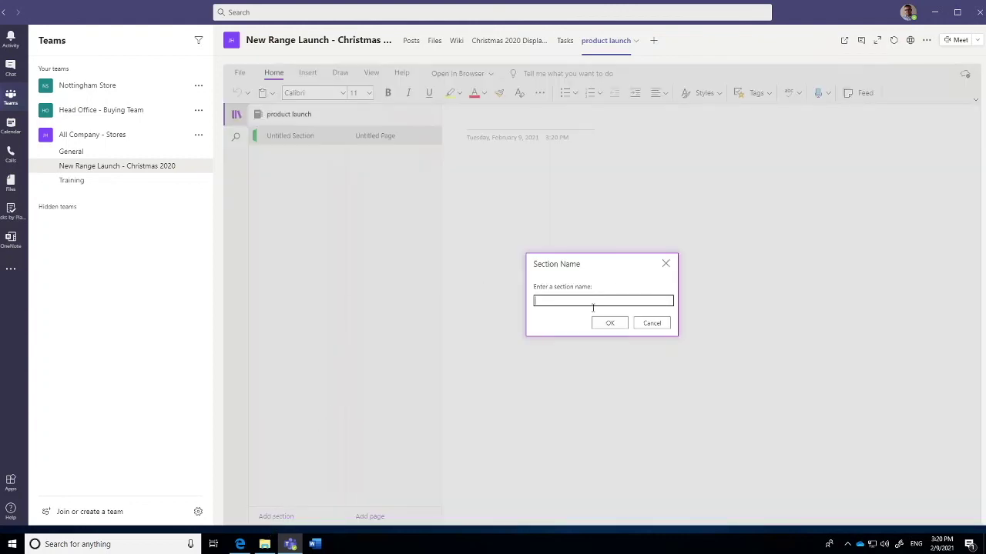
pyautogui.click(652, 324)
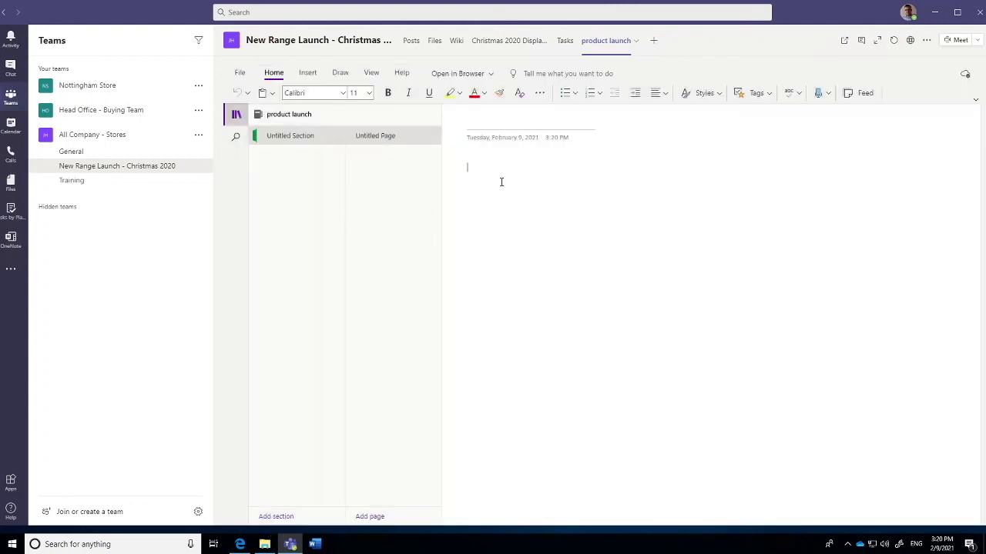
pyautogui.click(562, 208)
pyautogui.click(596, 160)
pyautogui.click(528, 157)
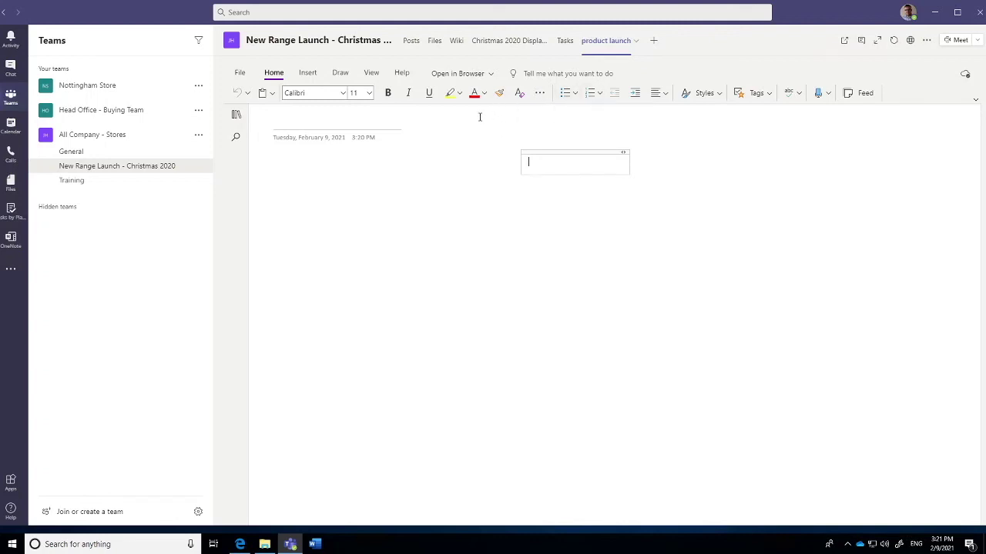
# Step: Add a Whiteboard tab to the channel, keeping the name Whiteboard and the channel post about it
pyautogui.click(653, 42)
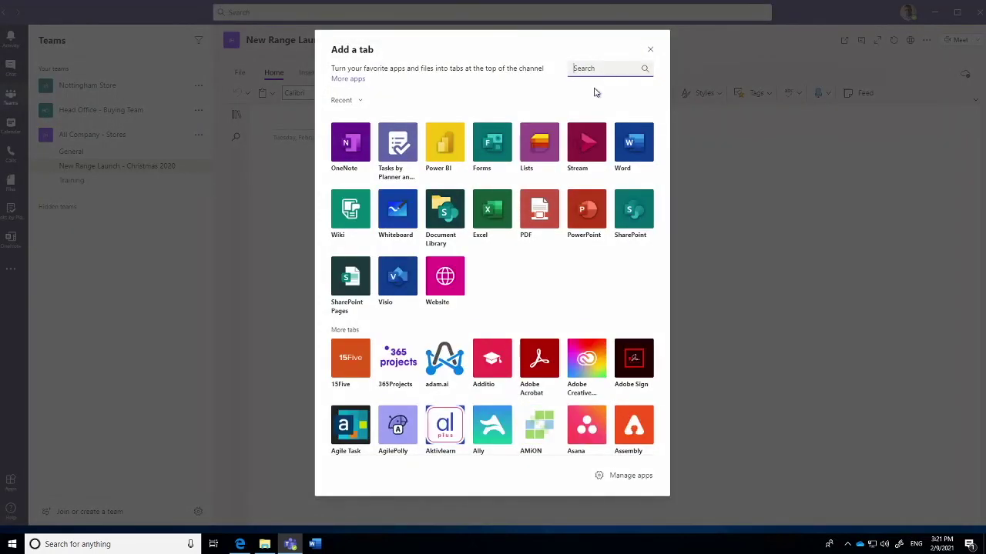
pyautogui.click(398, 212)
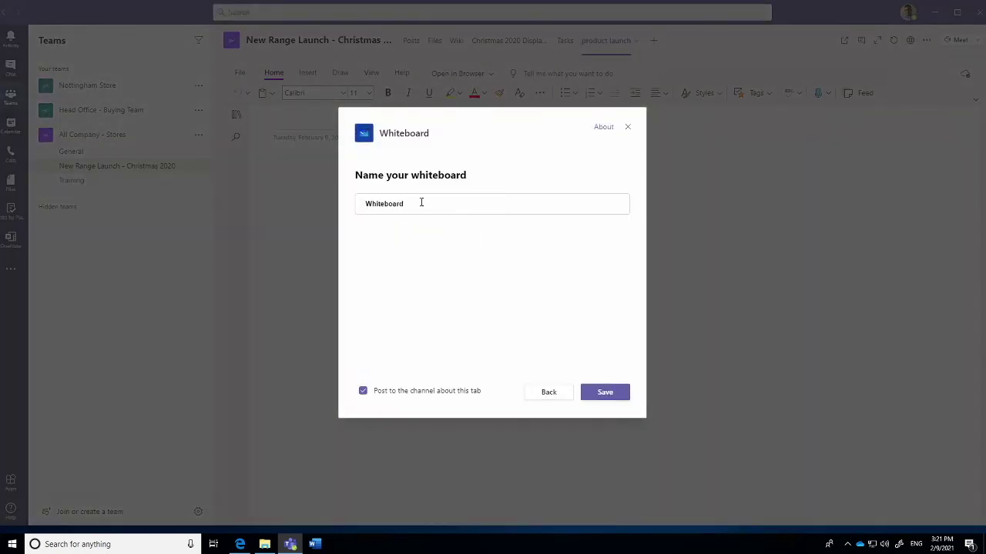
pyautogui.click(605, 392)
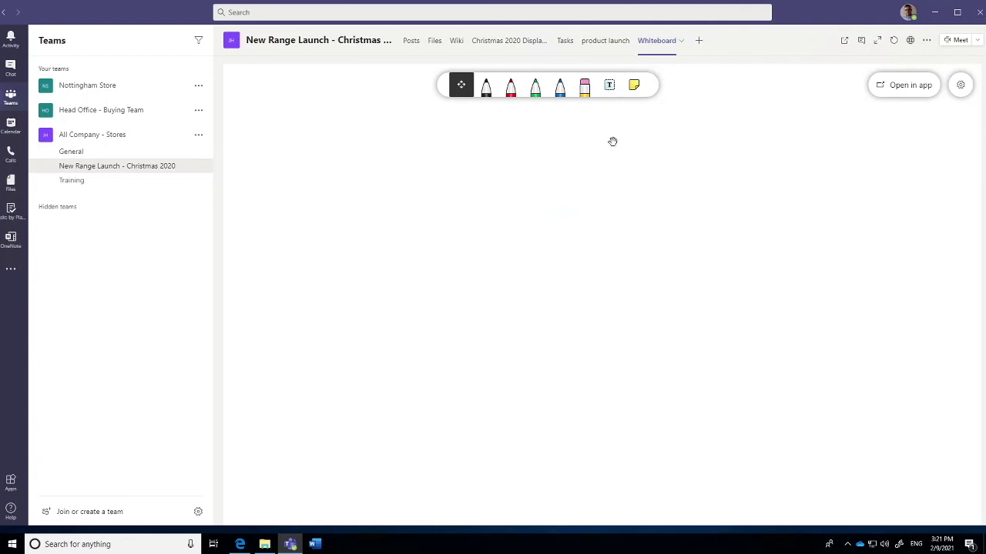
# Step: Add a blank yellow sticky note to the whiteboard, shrink it and place it in the upper-left area of the canvas
pyautogui.rightClick(537, 169)
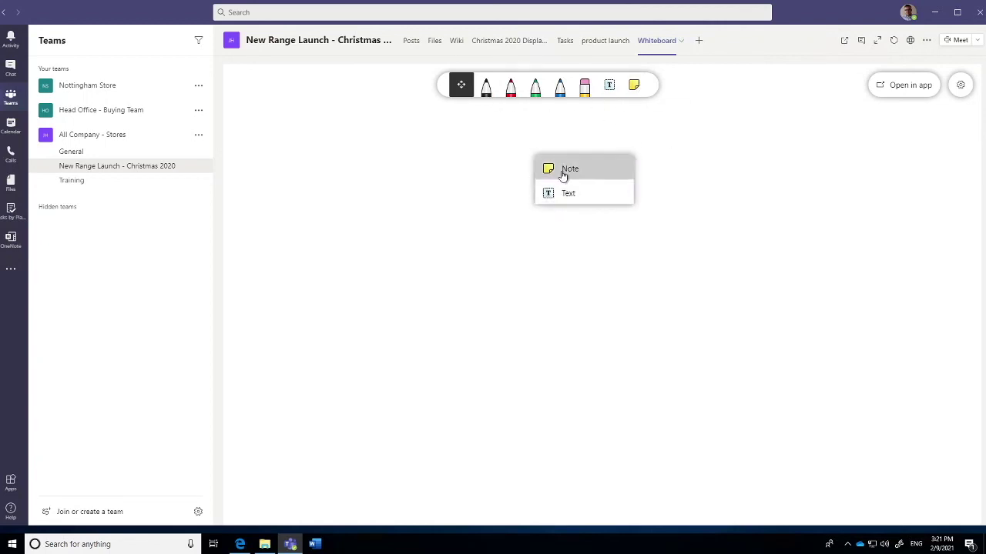
pyautogui.click(563, 172)
pyautogui.moveTo(618, 208); pyautogui.dragTo(343, 135)
pyautogui.click(415, 299)
pyautogui.moveTo(419, 299); pyautogui.dragTo(340, 207)
# Step: Add two more blank yellow sticky notes, shrink them and line them up in a row beside the first one
pyautogui.rightClick(534, 174)
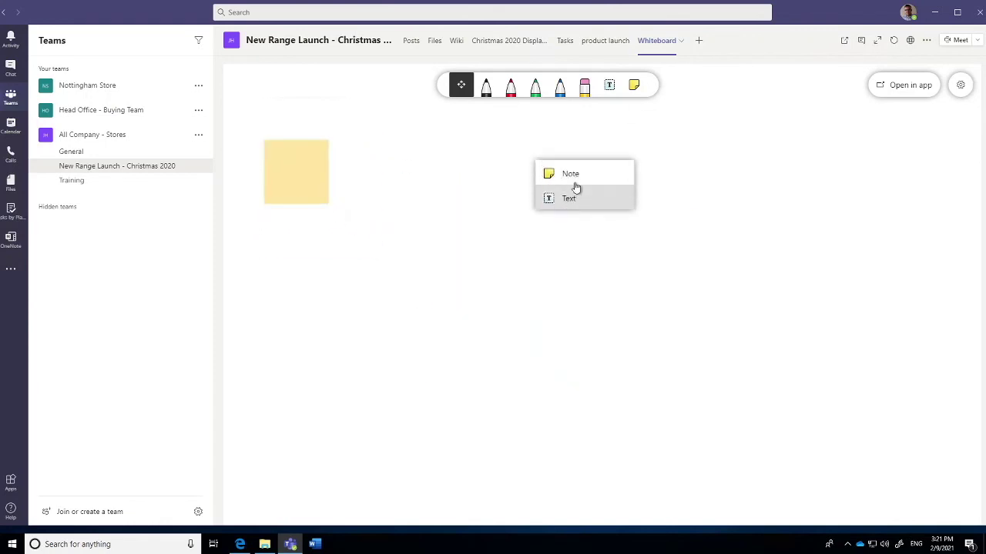
pyautogui.click(565, 172)
pyautogui.moveTo(695, 376); pyautogui.dragTo(573, 216)
pyautogui.rightClick(651, 183)
pyautogui.click(710, 181)
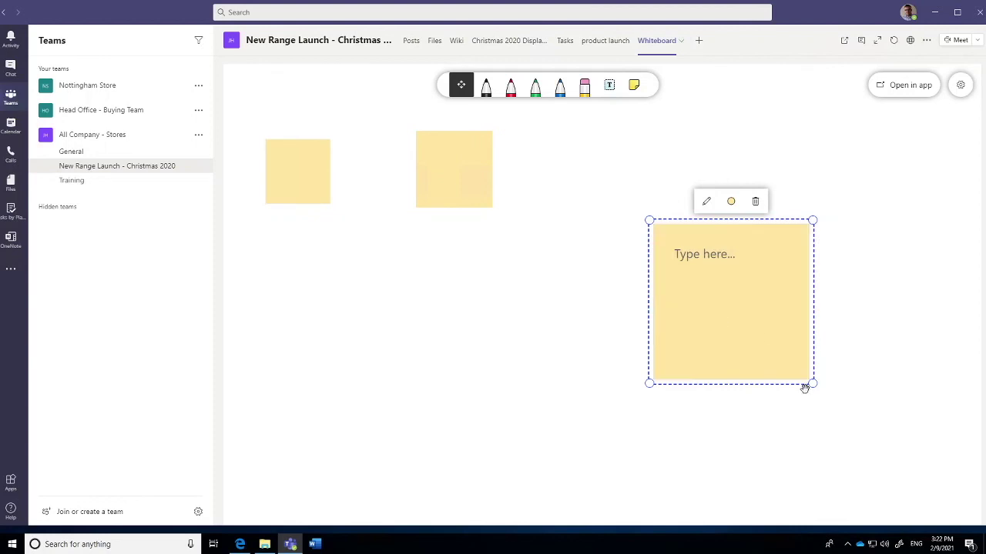
pyautogui.moveTo(812, 385); pyautogui.dragTo(750, 295)
pyautogui.click(722, 188)
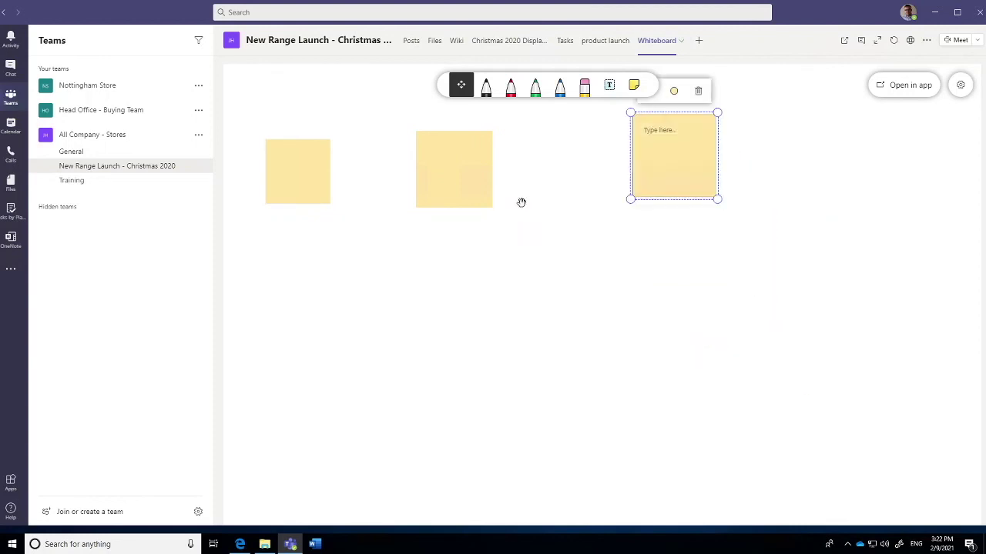
# Step: Draw two black arrows with the pen, linking the first note to the second and the second to the third
pyautogui.click(486, 86)
pyautogui.click(343, 175)
pyautogui.moveTo(343, 175)
pyautogui.mouseDown()
pyautogui.moveTo(398, 171)
pyautogui.moveTo(390, 179)
pyautogui.mouseUp()
pyautogui.moveTo(585, 171)
pyautogui.mouseDown()
pyautogui.moveTo(605, 173)
pyautogui.moveTo(592, 185)
pyautogui.mouseUp()
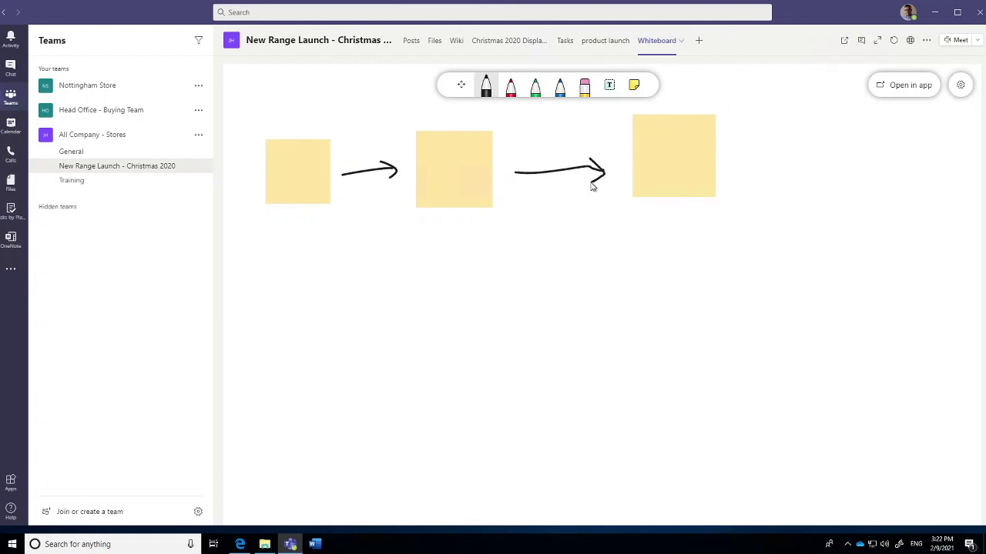
# Step: Add a text box reading sdadsfgas below the middle sticky note and shrink it
pyautogui.click(612, 85)
pyautogui.write('sdadsfgas')
pyautogui.press('Return')
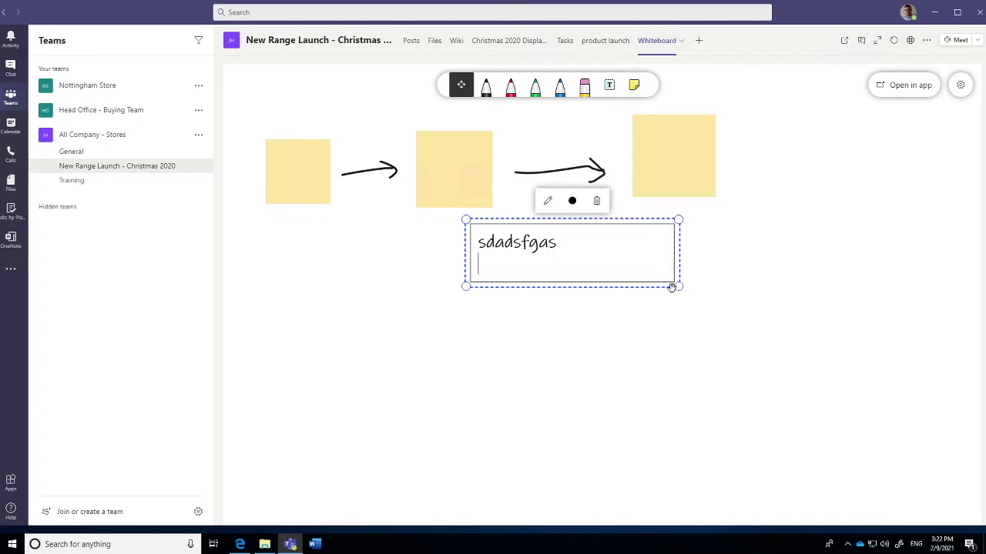
pyautogui.moveTo(676, 286); pyautogui.dragTo(568, 233)
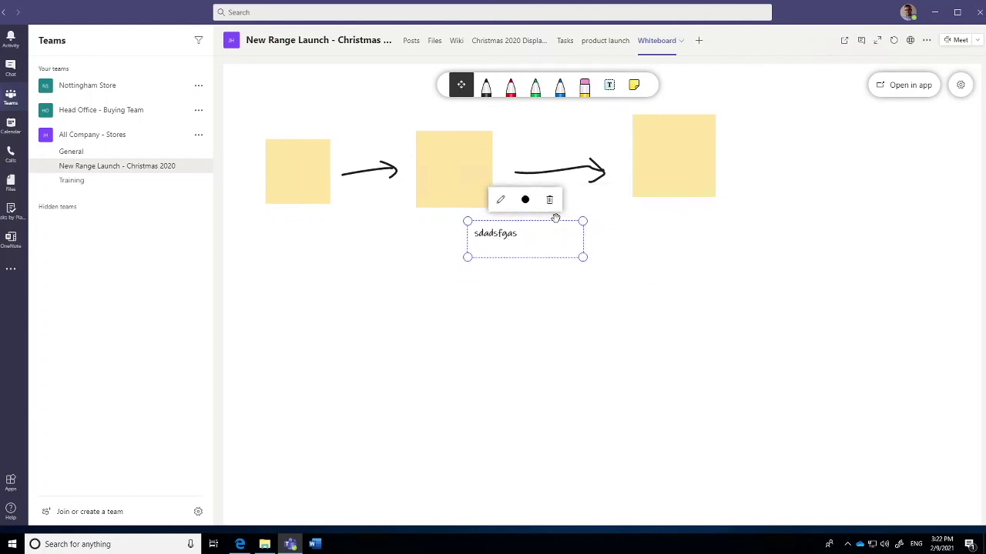
pyautogui.click(528, 248)
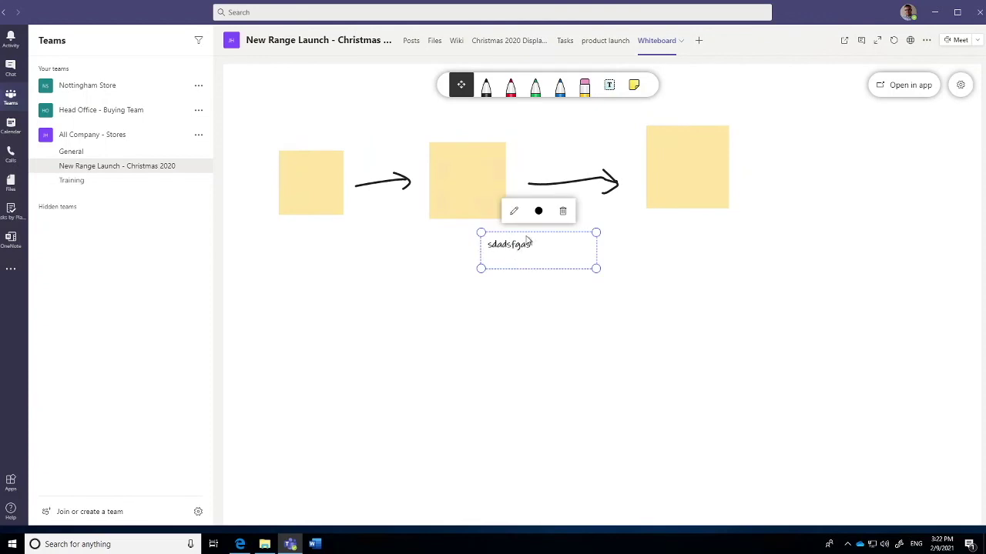
pyautogui.moveTo(528, 232)
pyautogui.mouseDown()
pyautogui.moveTo(554, 226)
pyautogui.moveTo(534, 236)
pyautogui.mouseUp()
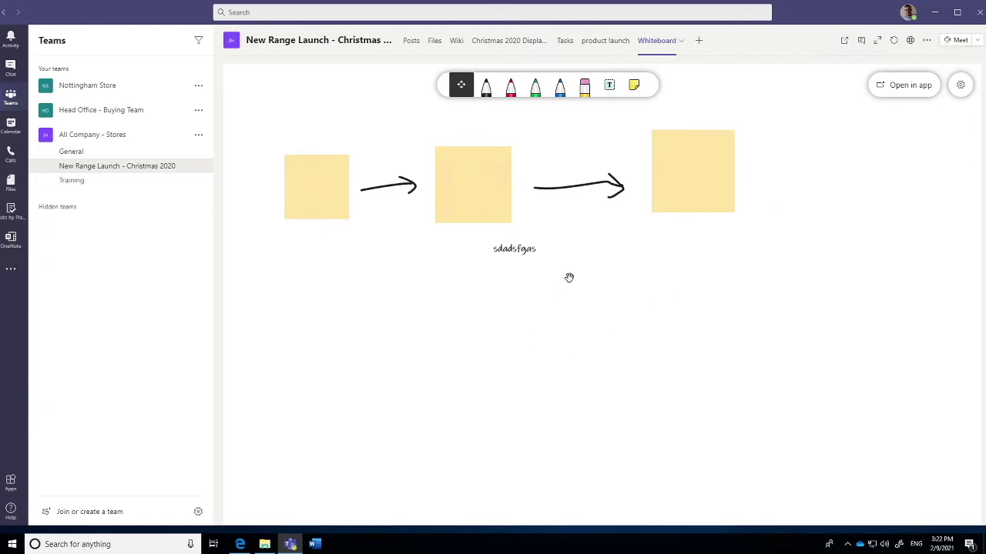
# Step: Add a Stream tab named Training to the New Range Launch - Christmas 2020 channel, showing the companywide Training video channel
pyautogui.click(76, 183)
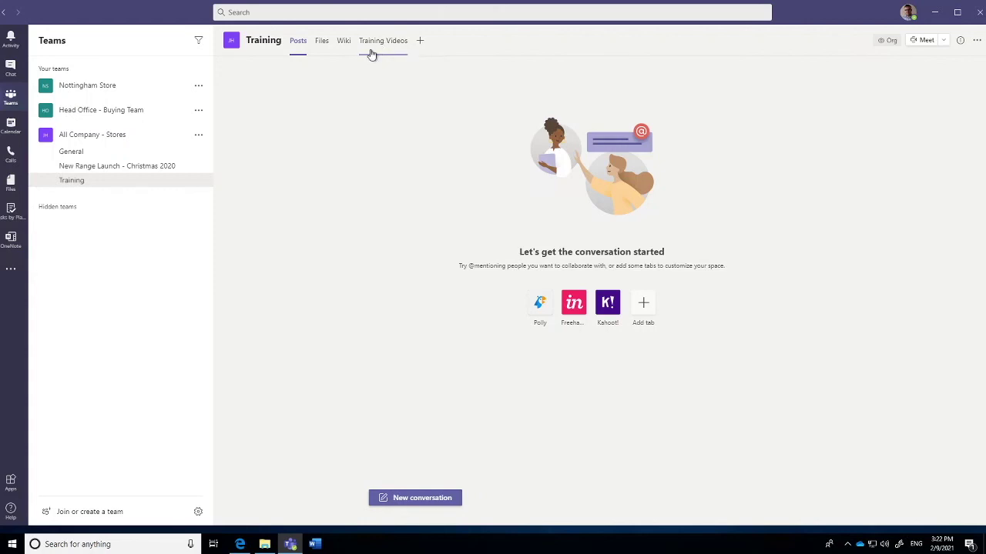
pyautogui.click(101, 165)
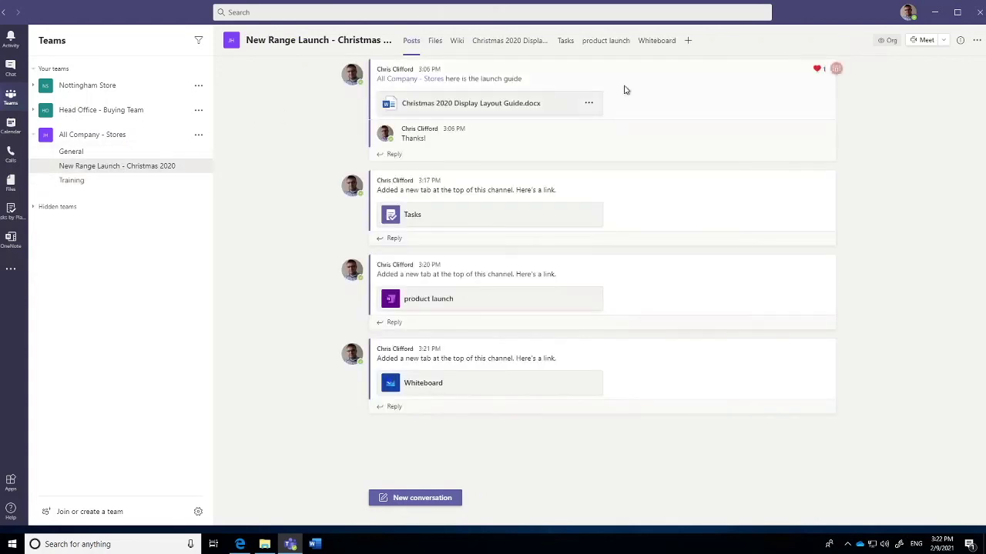
pyautogui.click(689, 42)
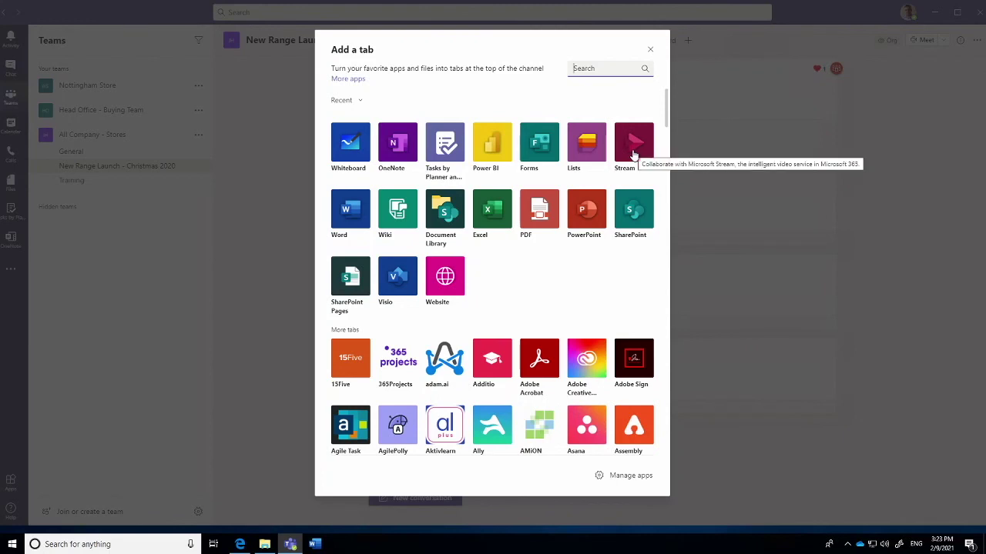
pyautogui.click(633, 154)
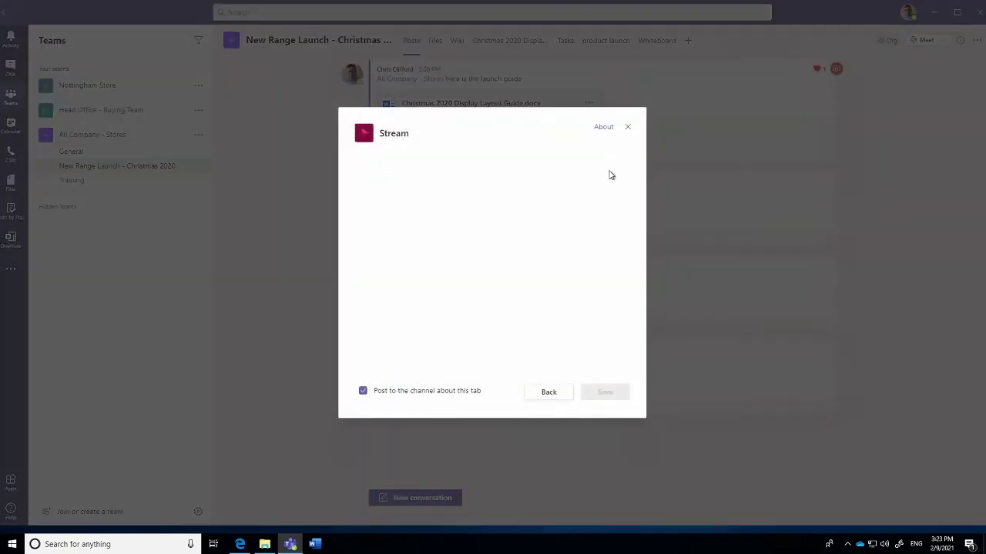
pyautogui.click(435, 209)
pyautogui.write('training')
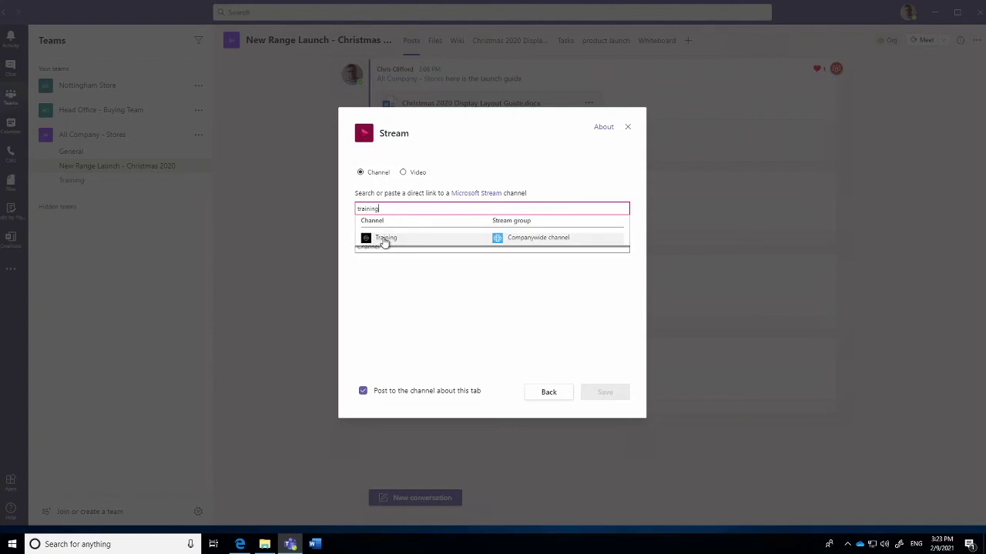
pyautogui.click(384, 240)
pyautogui.click(378, 248)
pyautogui.click(590, 396)
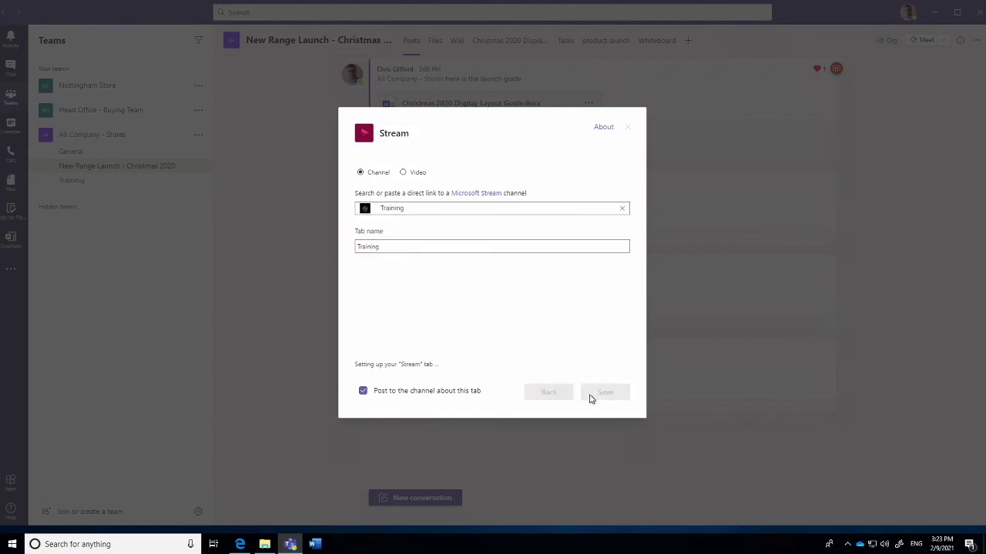